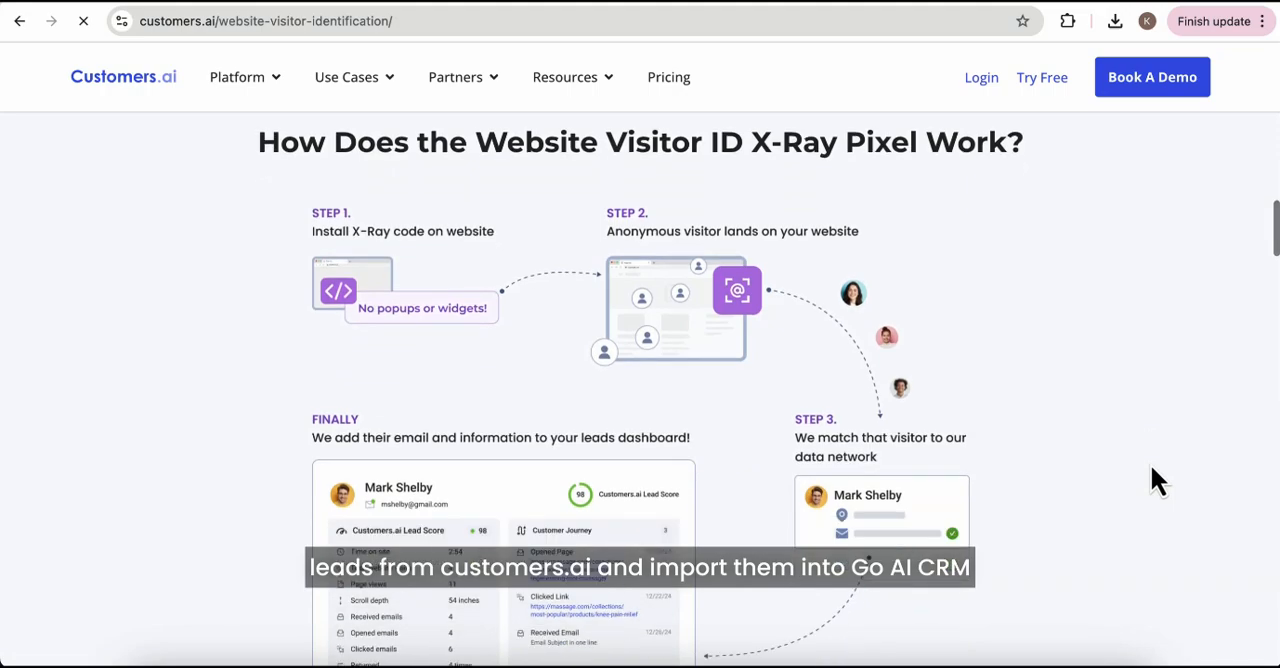
scroll(1029, 605, "down", 8)
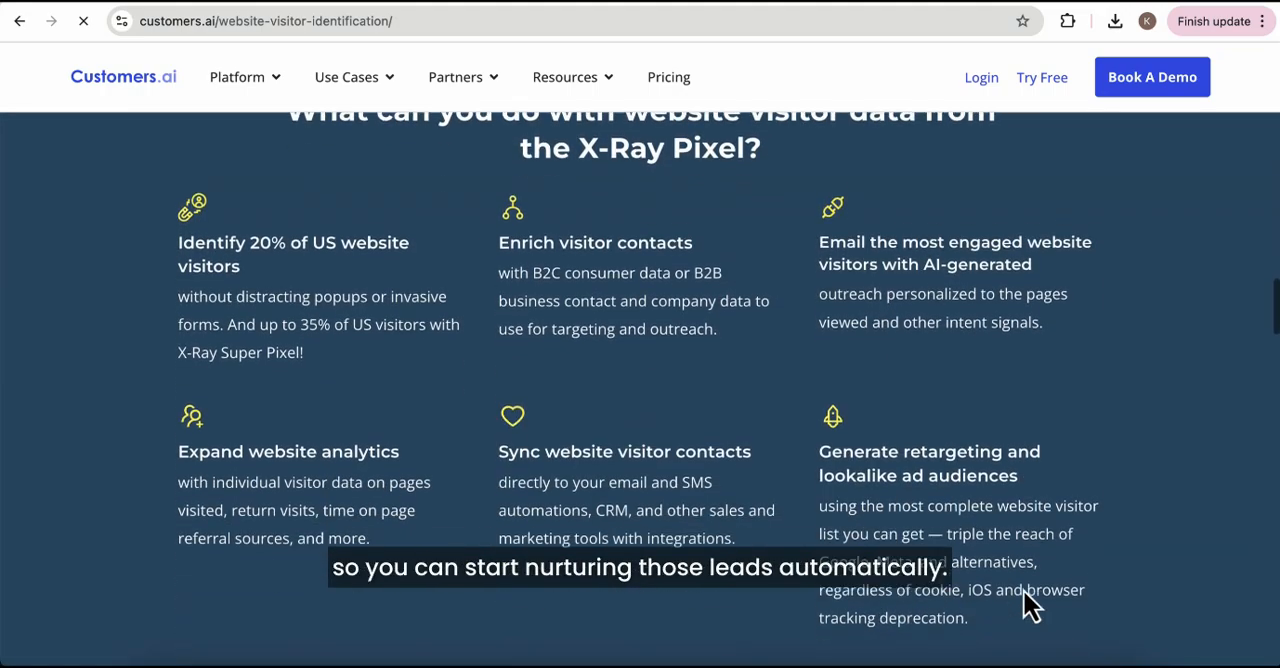
scroll(1023, 588, "down", 5)
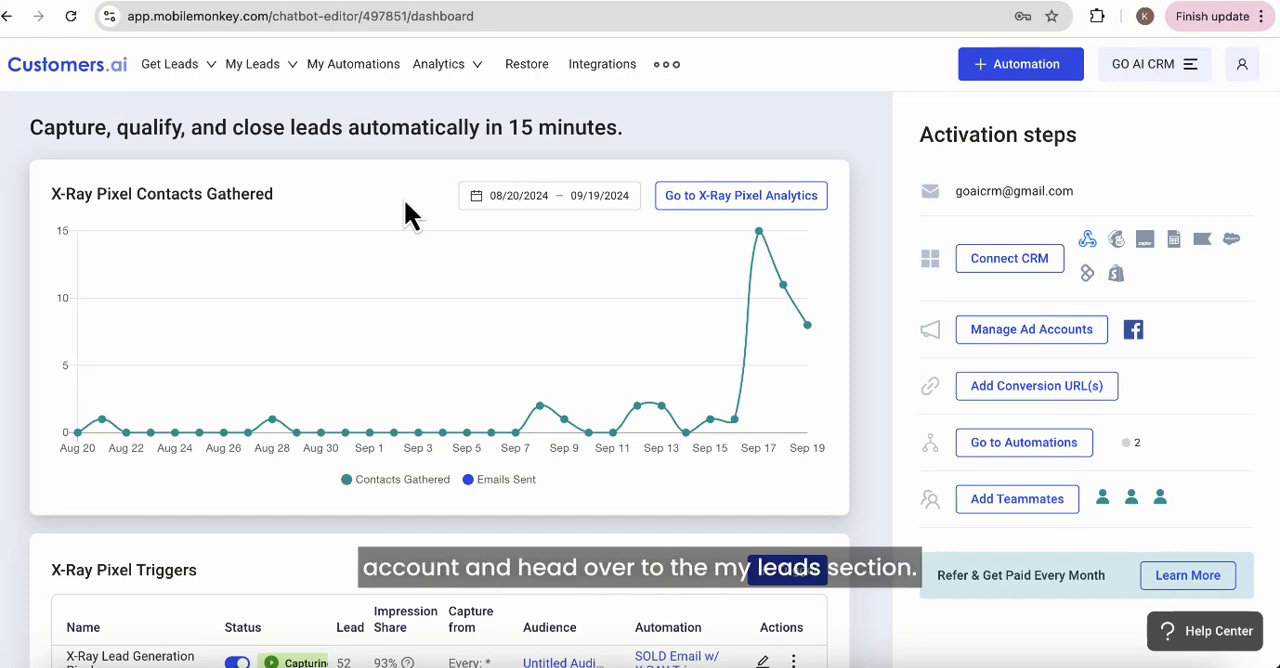
Open the My Leads page and look through the list of collected leads.
mouse_move(244, 78)
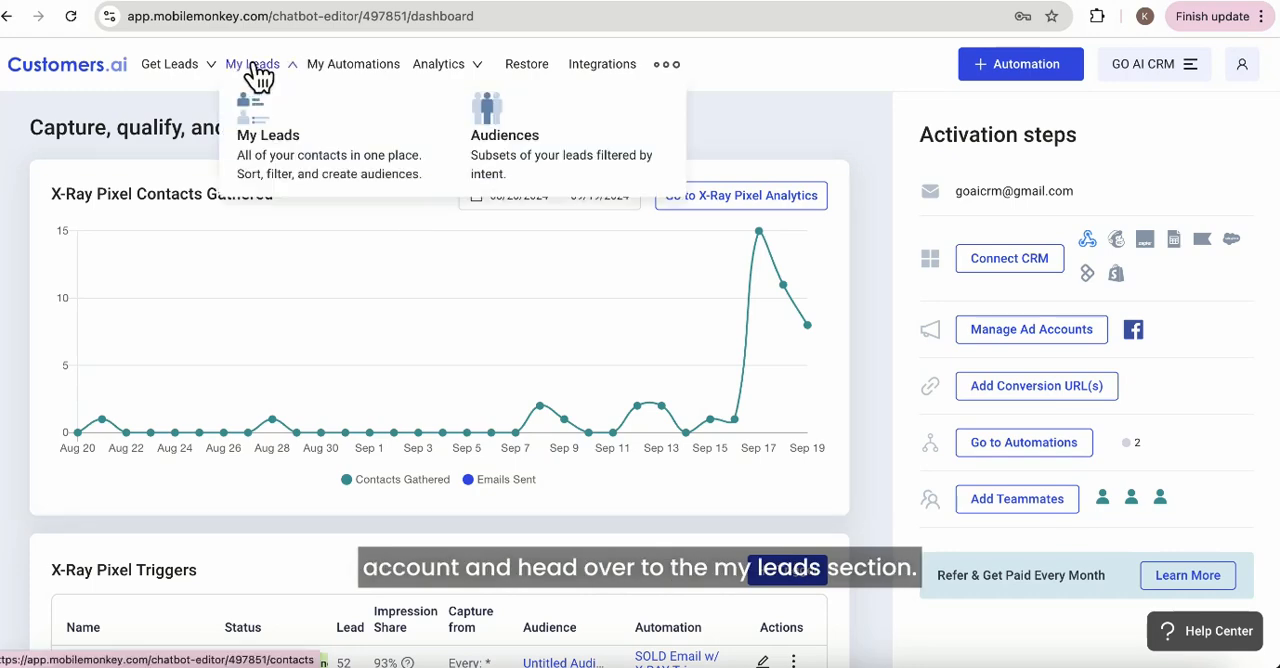
left_click(284, 155)
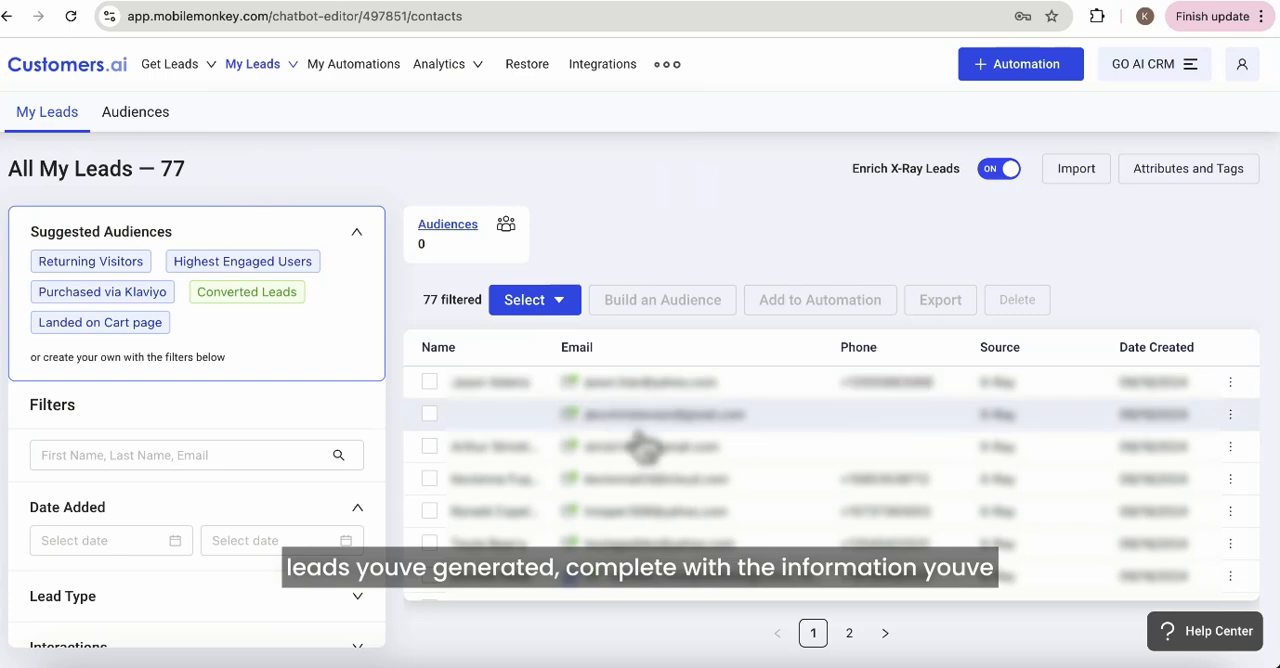
scroll(655, 480, "down", 1)
scroll(660, 490, "down", 10)
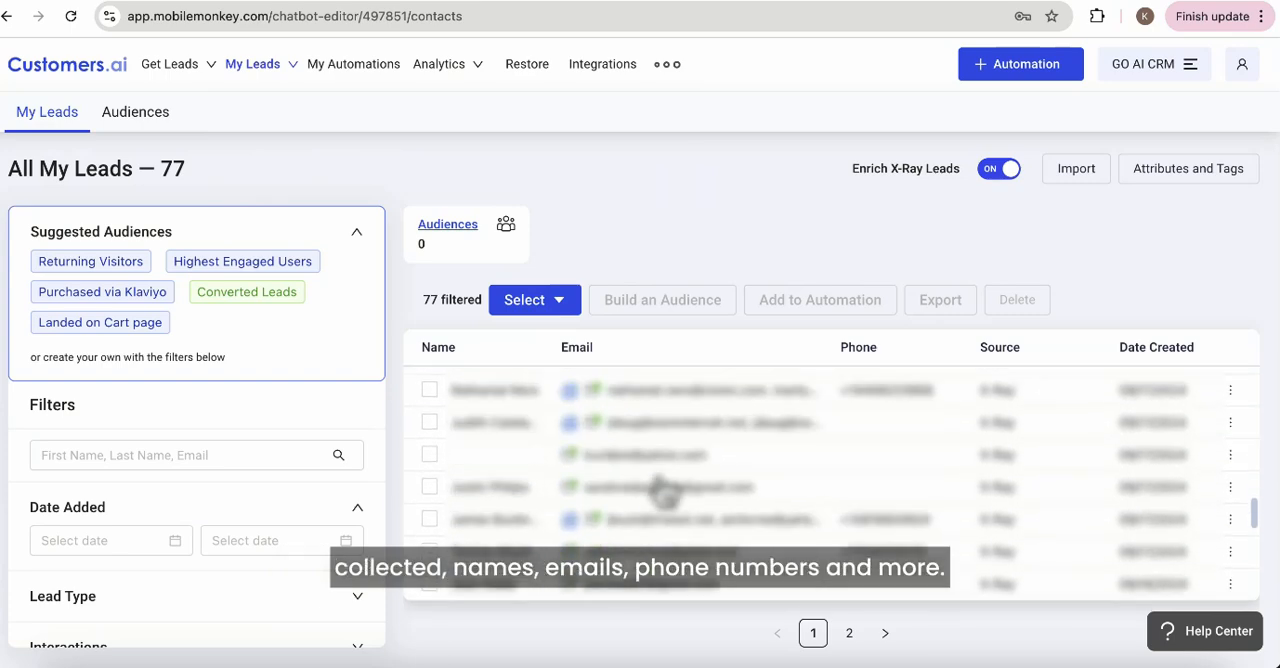
scroll(660, 490, "up", 10)
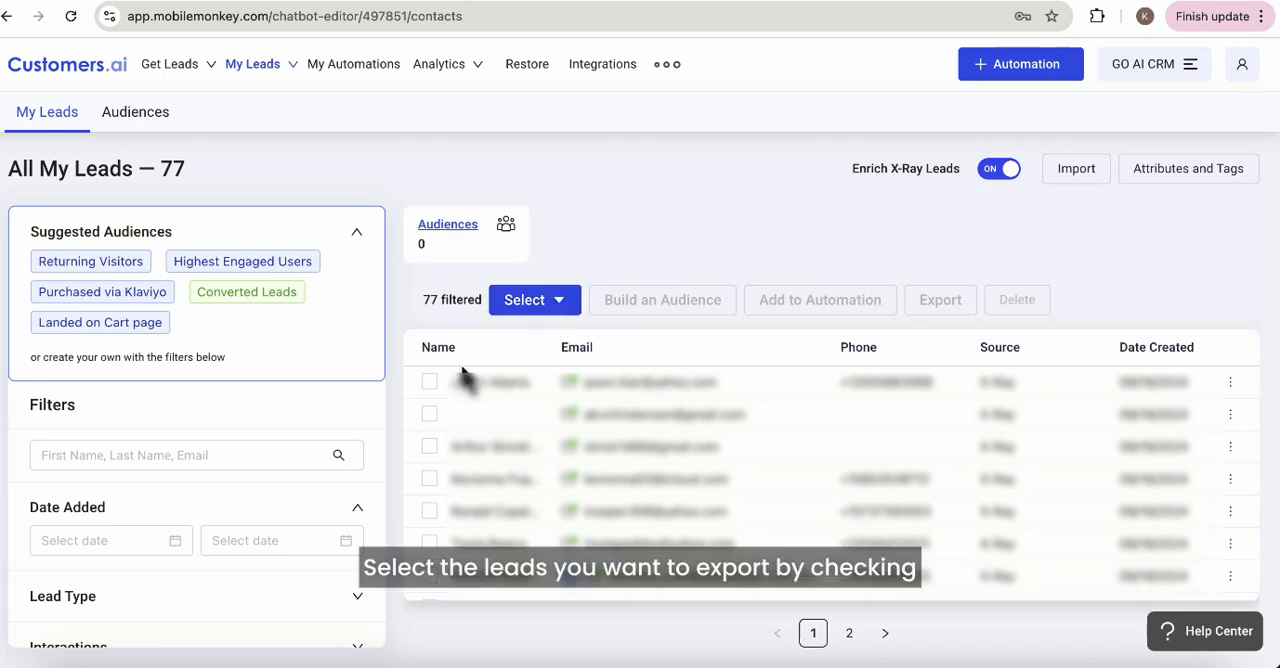
Select the first lead in the list and extend the selection to 77 leads.
left_click(429, 384)
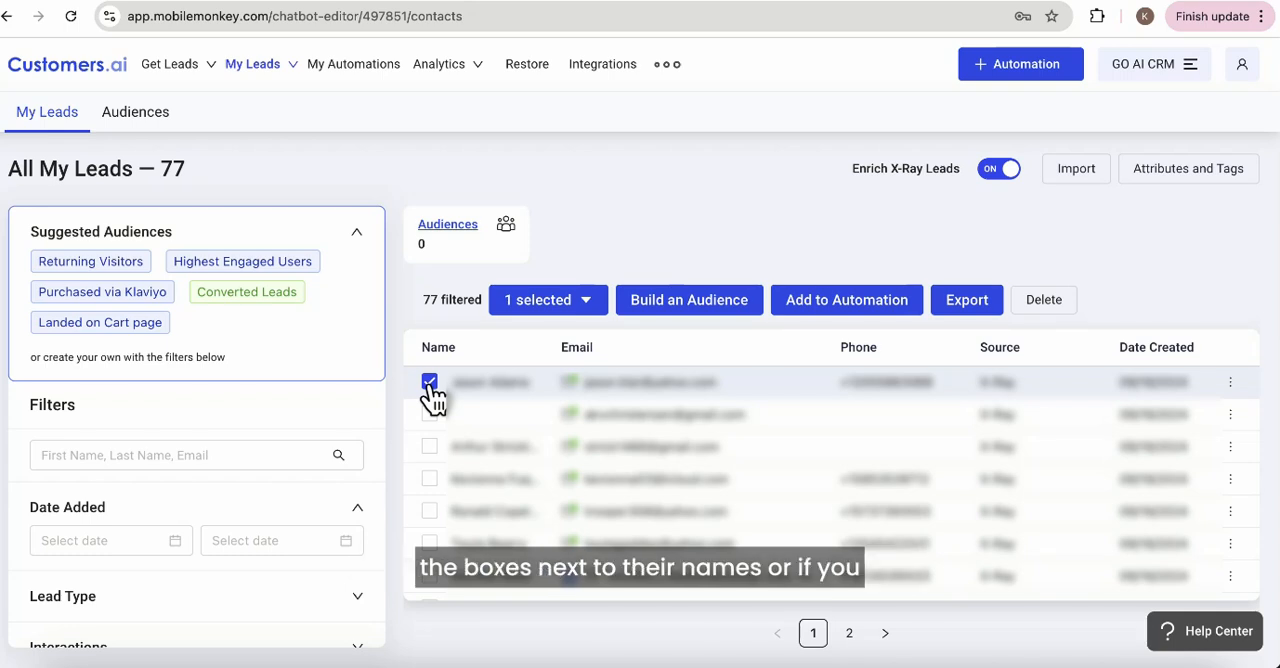
left_click(588, 306)
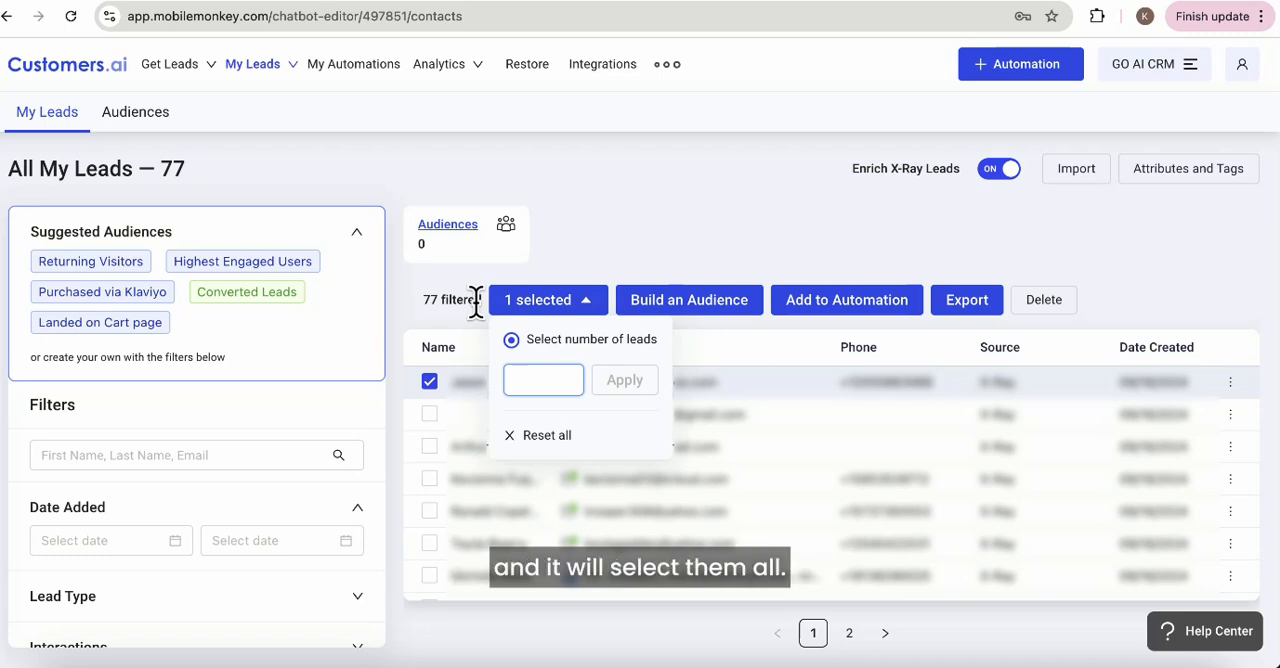
type("77")
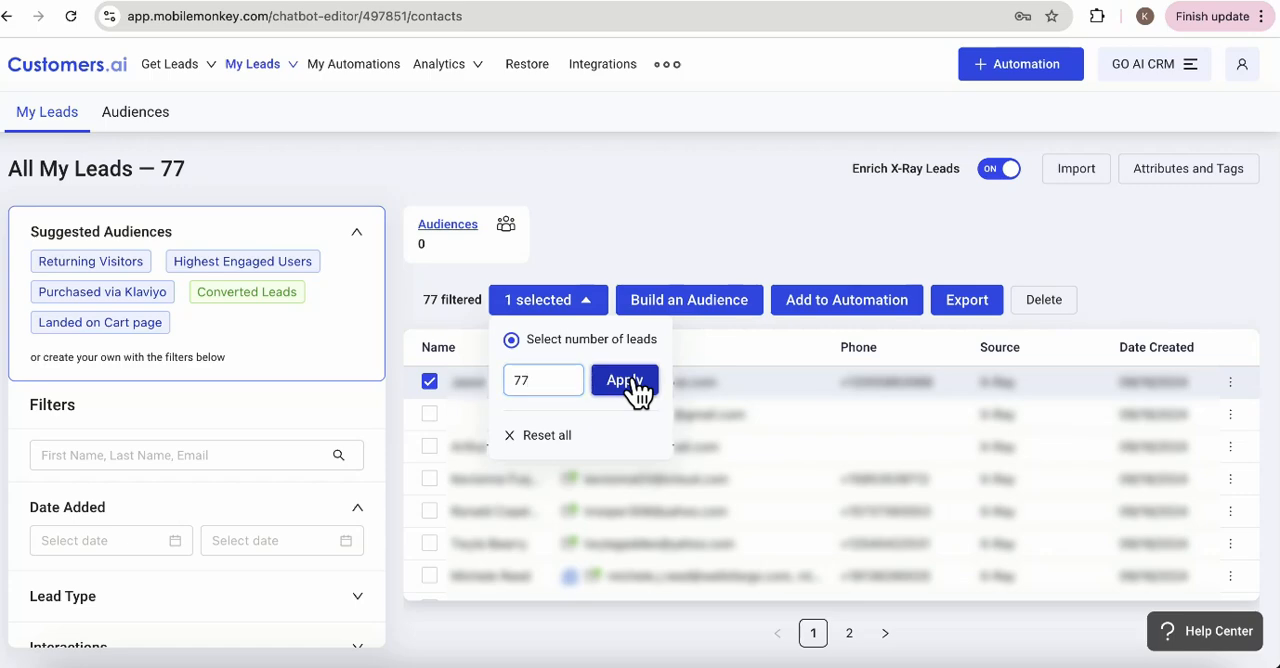
left_click(625, 381)
Export the selected leads to CSV, enter the recipient's e-mail address for the download link and send the request.
left_click(967, 302)
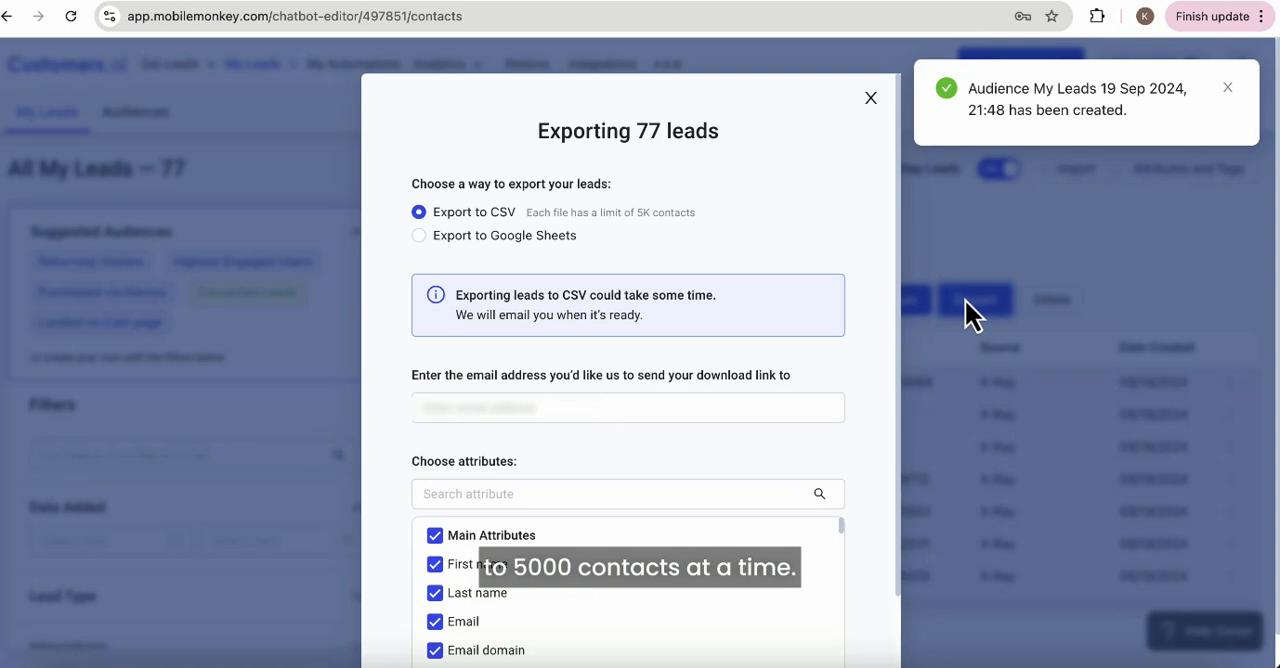
left_click(538, 408)
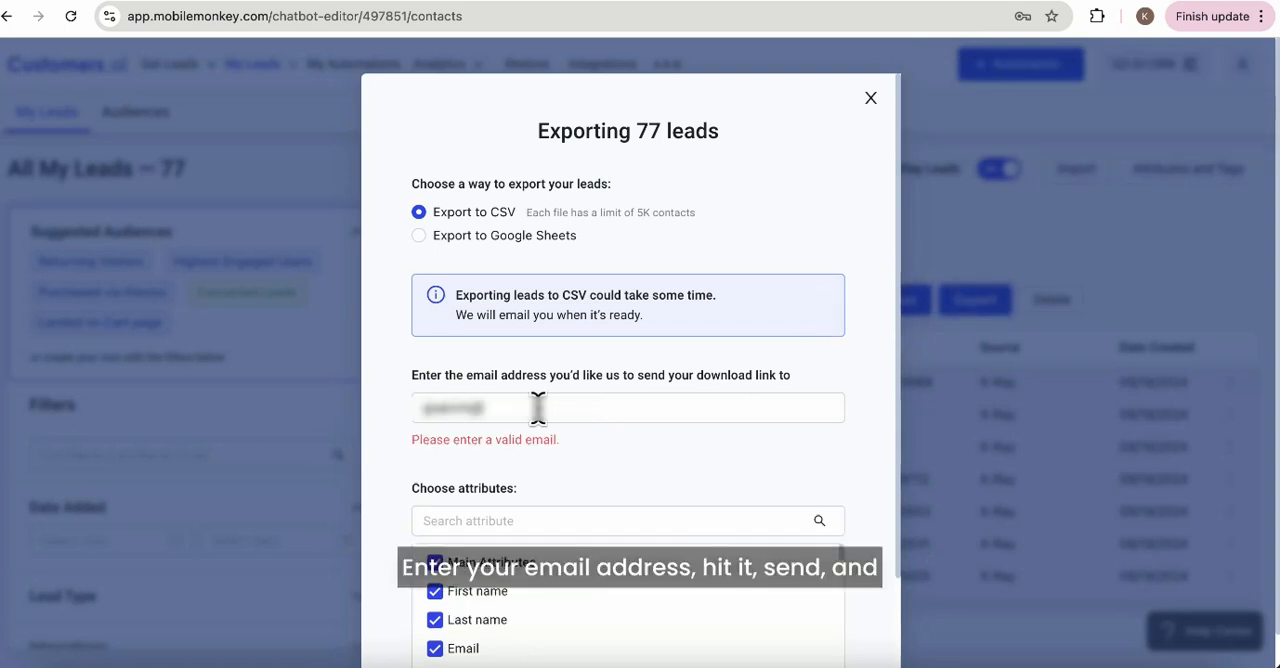
scroll(773, 437, "down", 2)
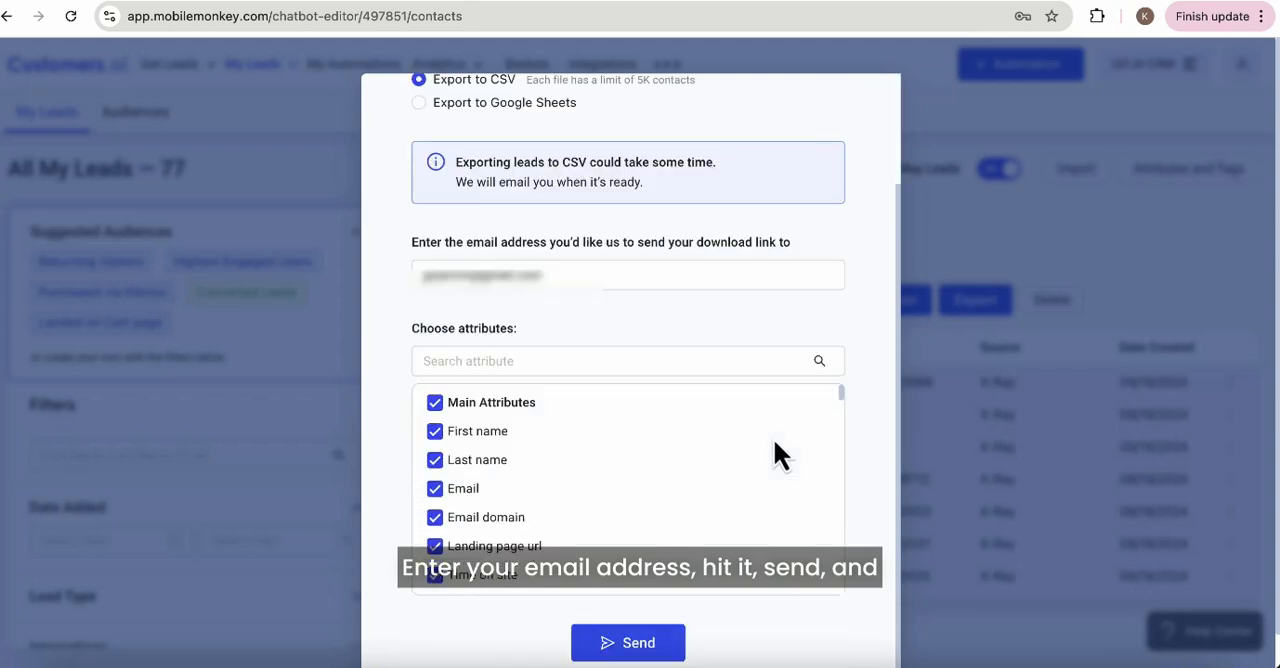
left_click(638, 643)
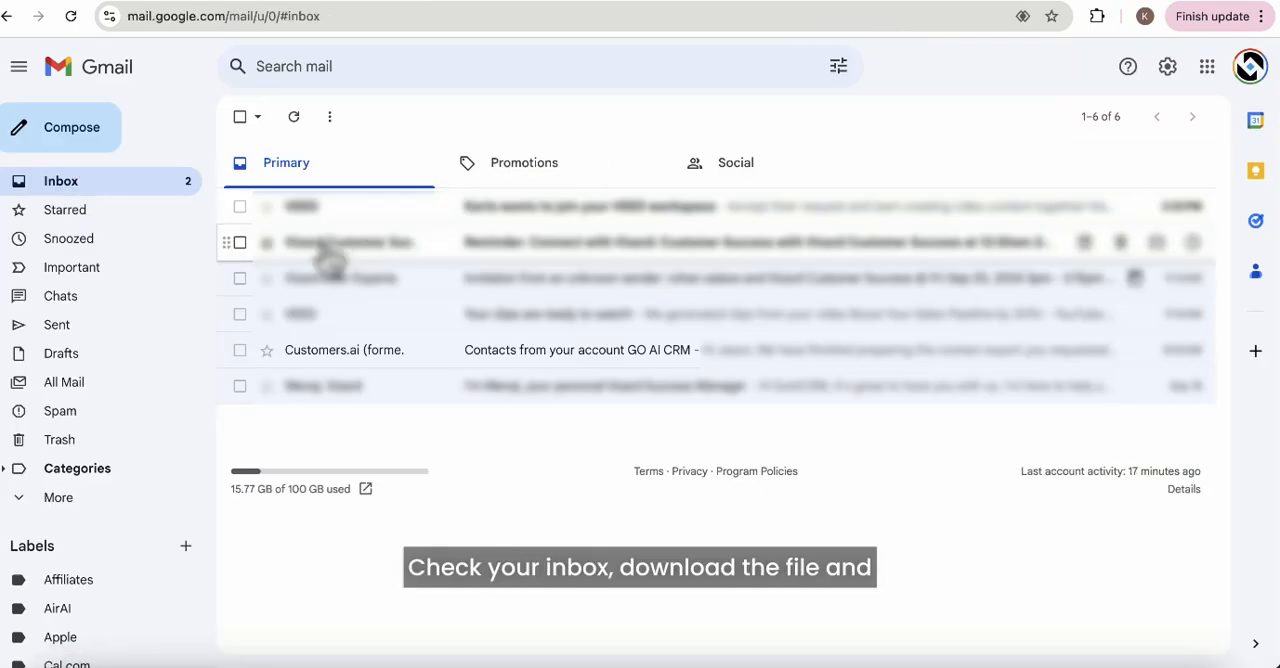
Download the contacts export from the Customers.ai message in Gmail and look through its rows in the spreadsheet.
left_click(336, 360)
left_click(390, 326)
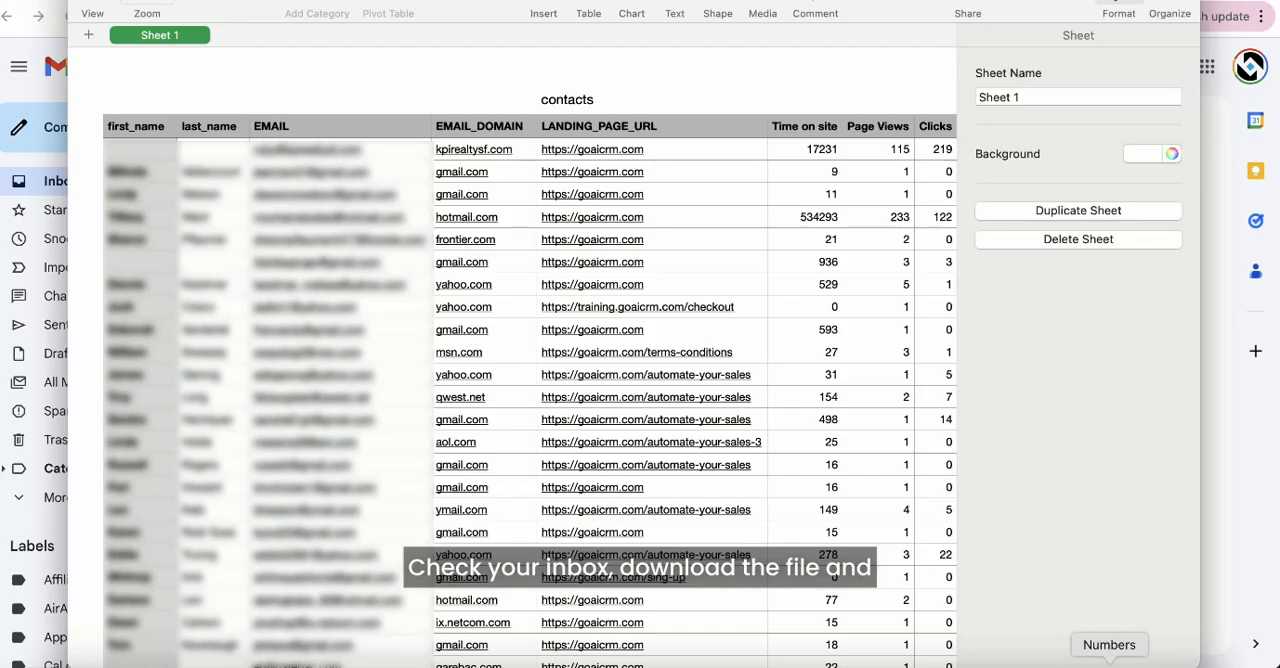
scroll(582, 424, "down", 5)
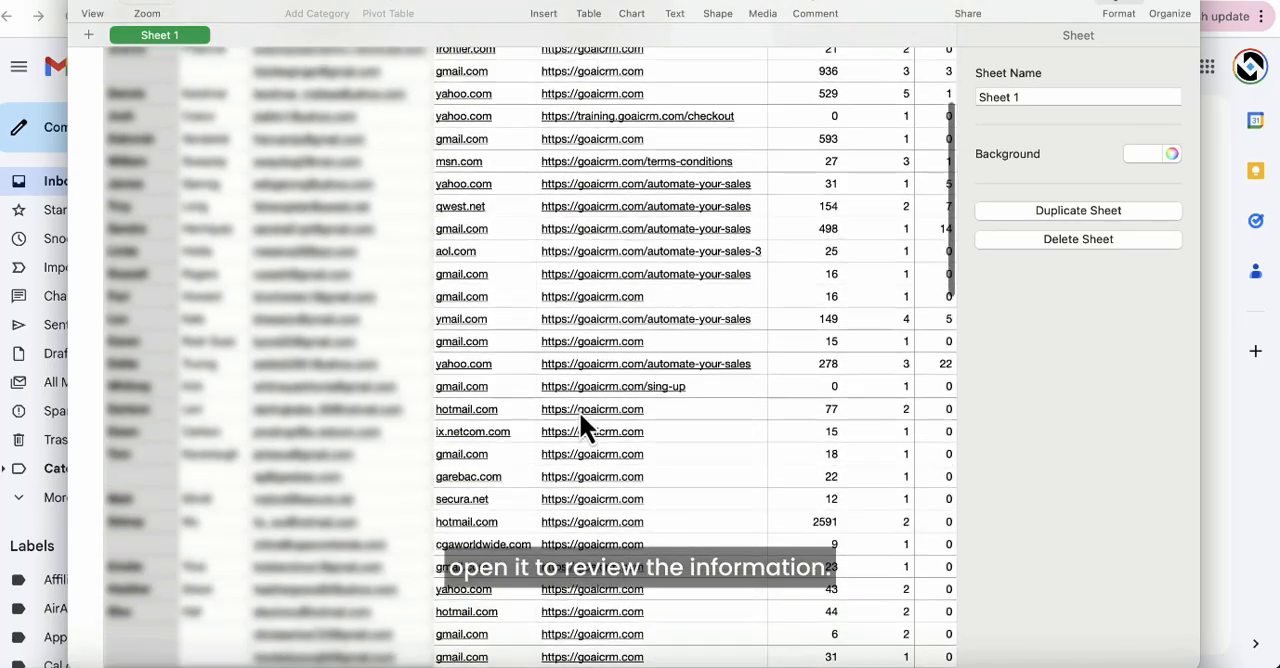
scroll(580, 415, "down", 20)
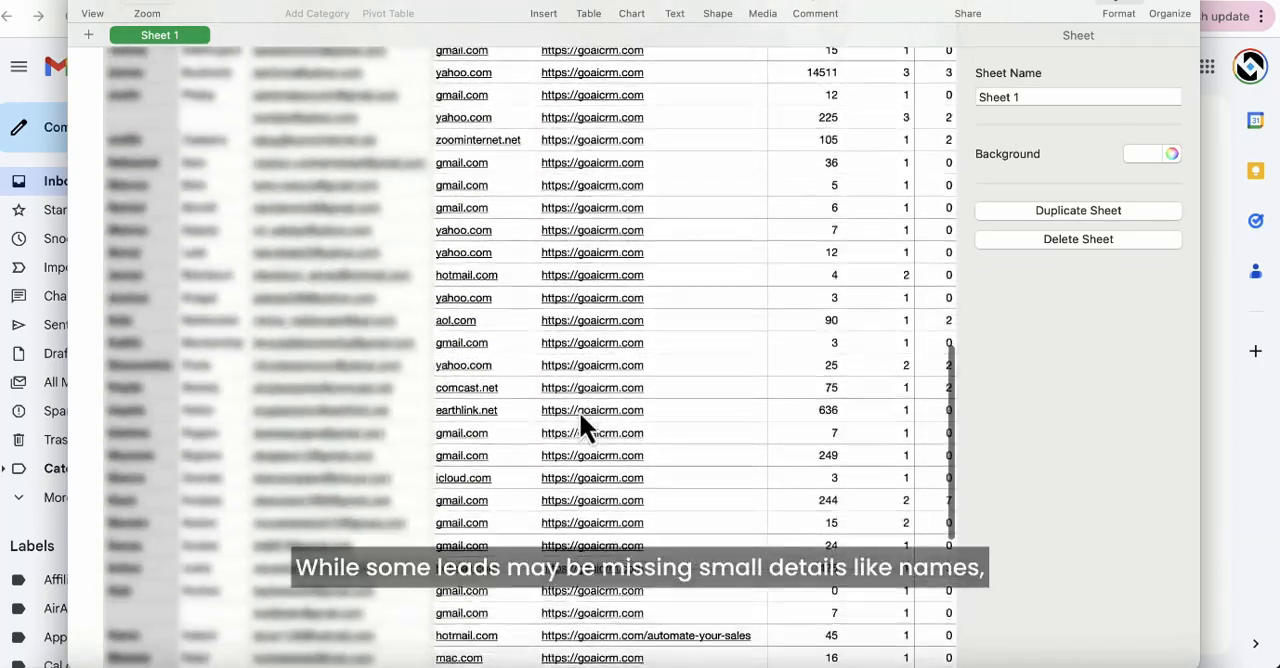
scroll(585, 428, "up", 3)
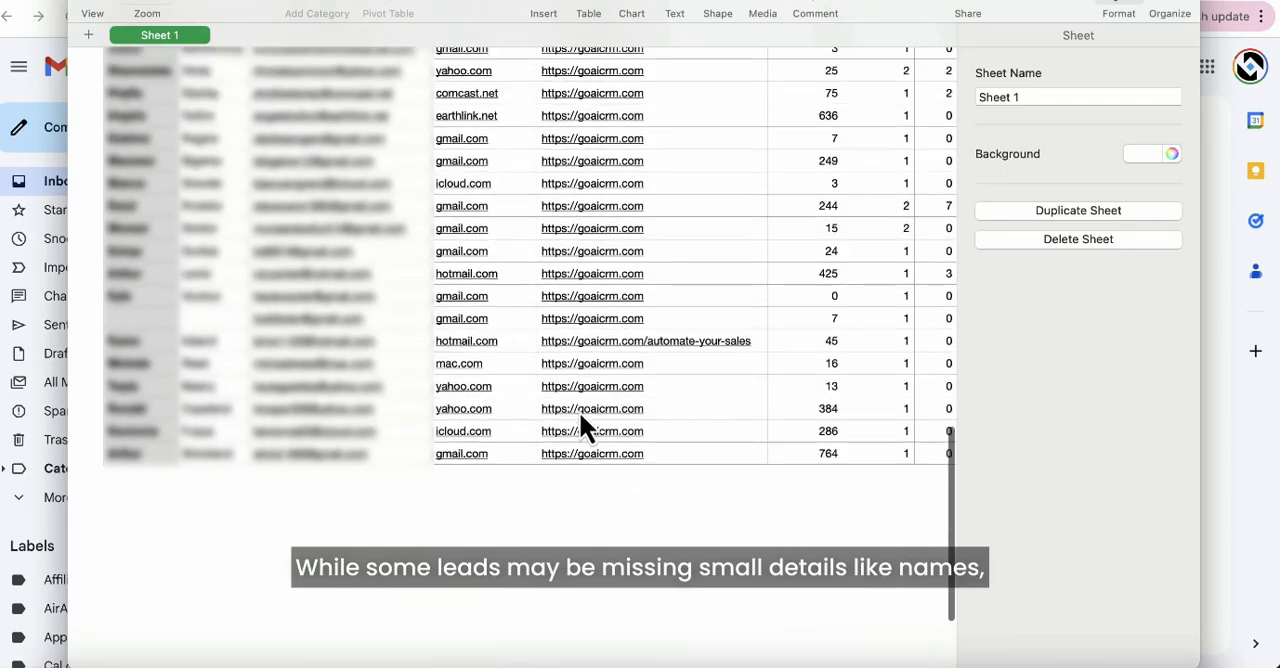
scroll(582, 420, "up", 8)
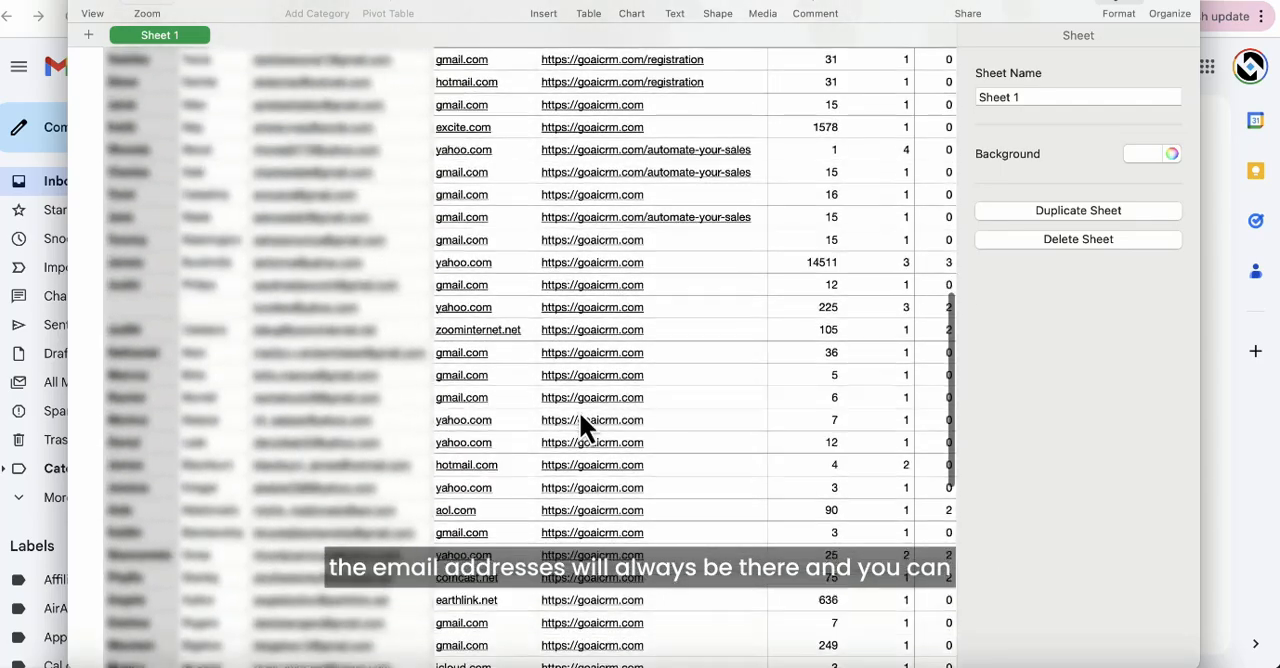
scroll(580, 420, "up", 7)
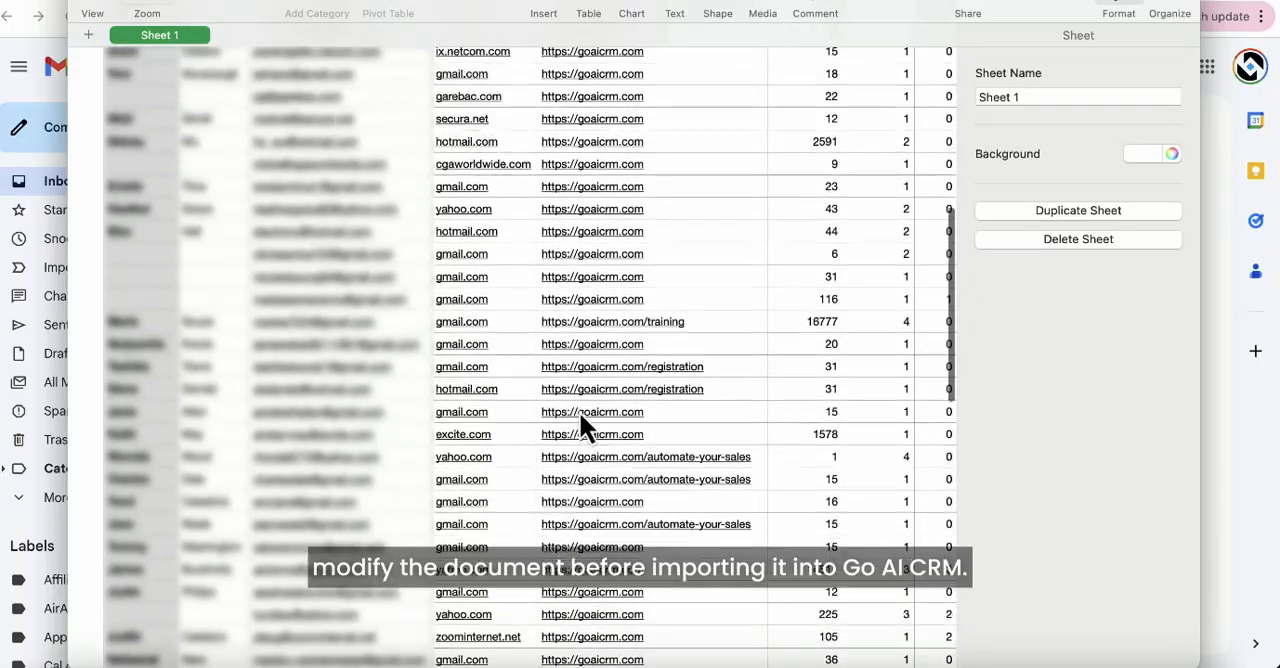
scroll(580, 415, "up", 7)
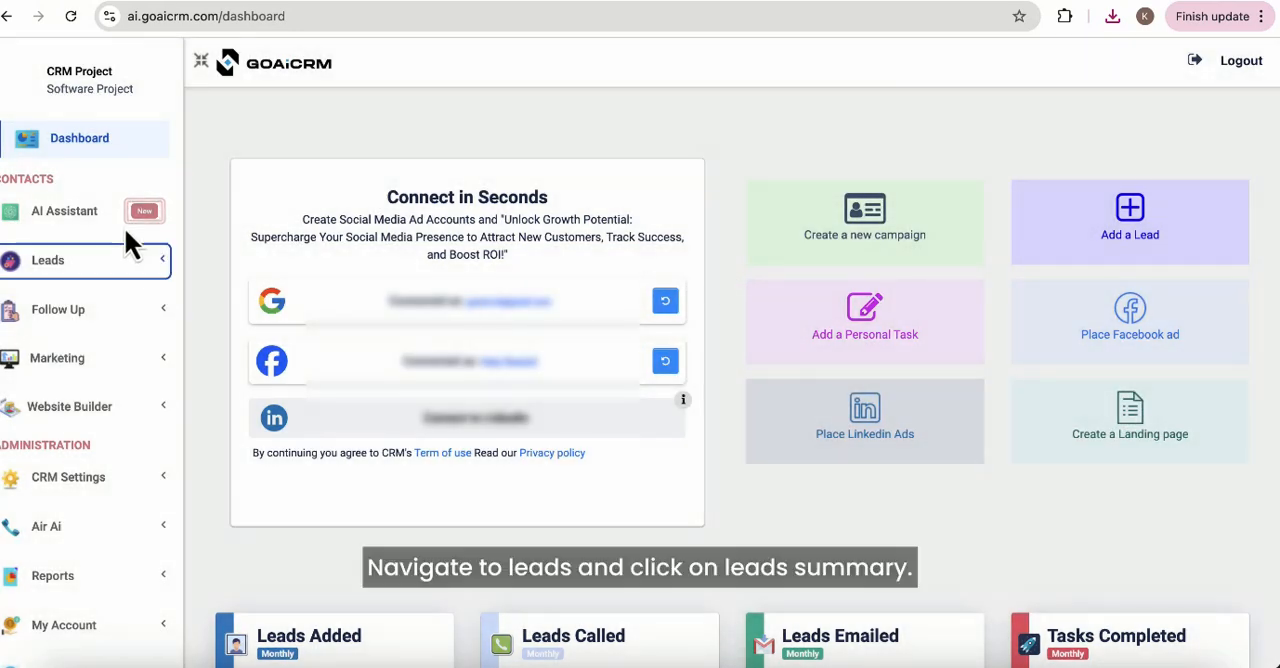
Switch to GoAiCRM and open the lead import from the Lead Summary.
left_click(152, 262)
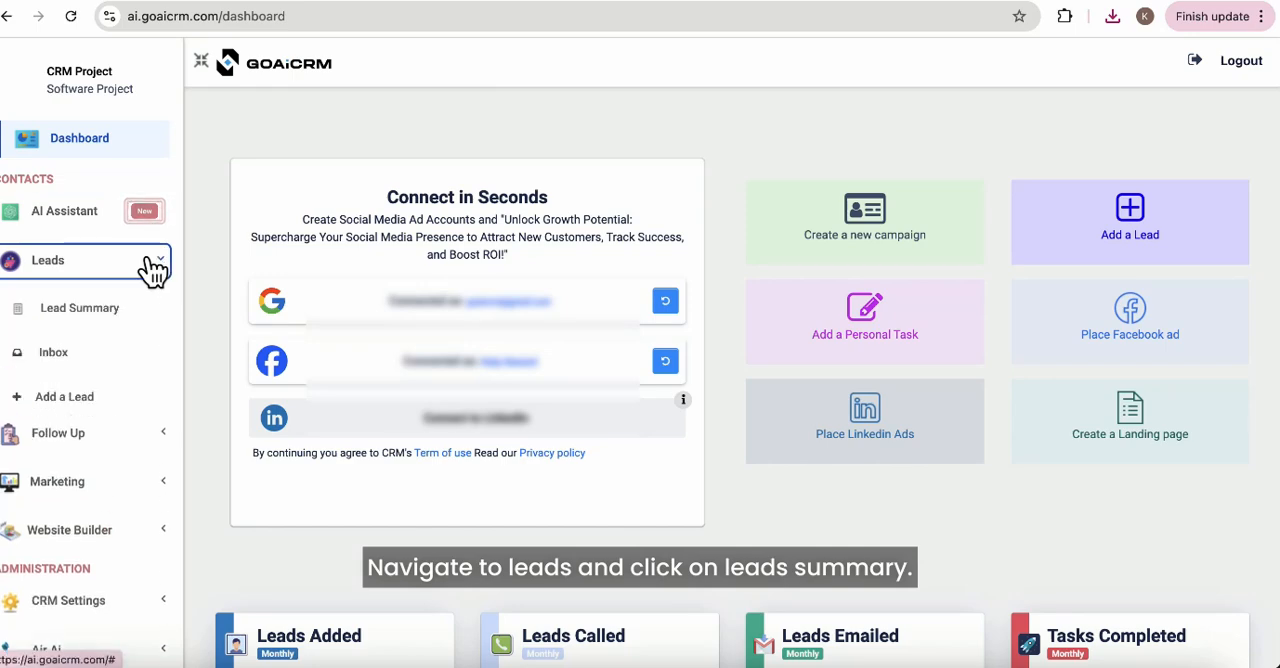
left_click(123, 318)
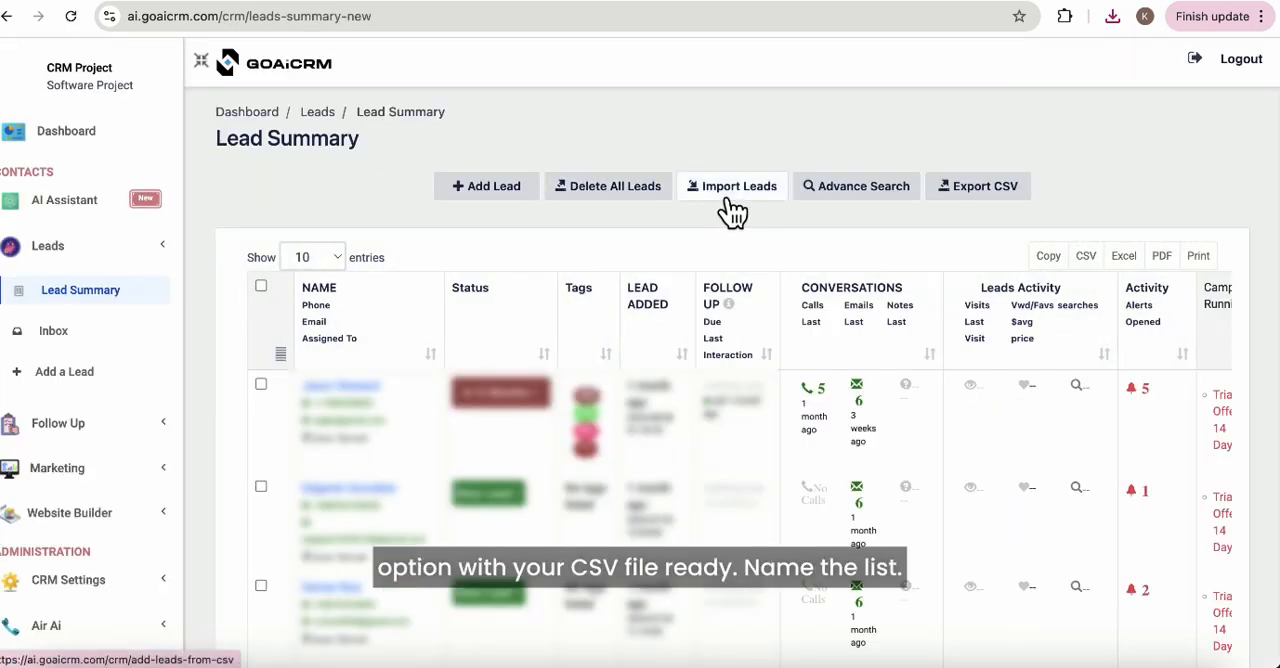
left_click(733, 190)
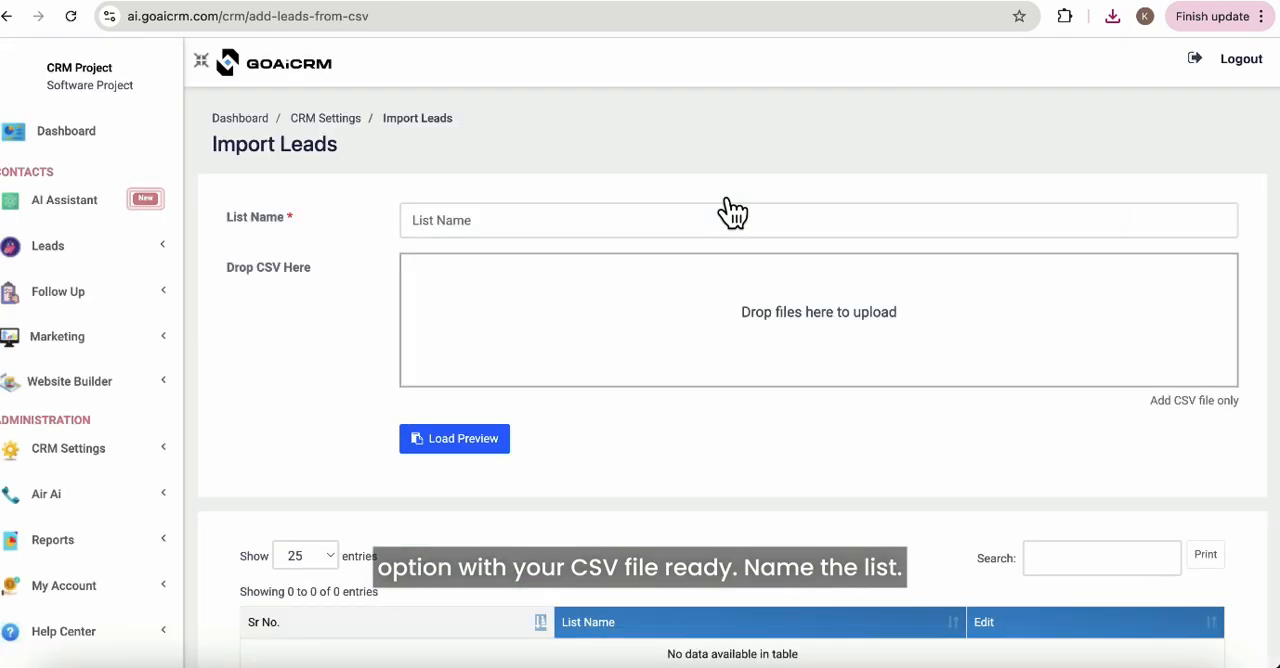
Name the import list Website Visitors, add contacts.csv and load its data preview.
left_click(592, 236)
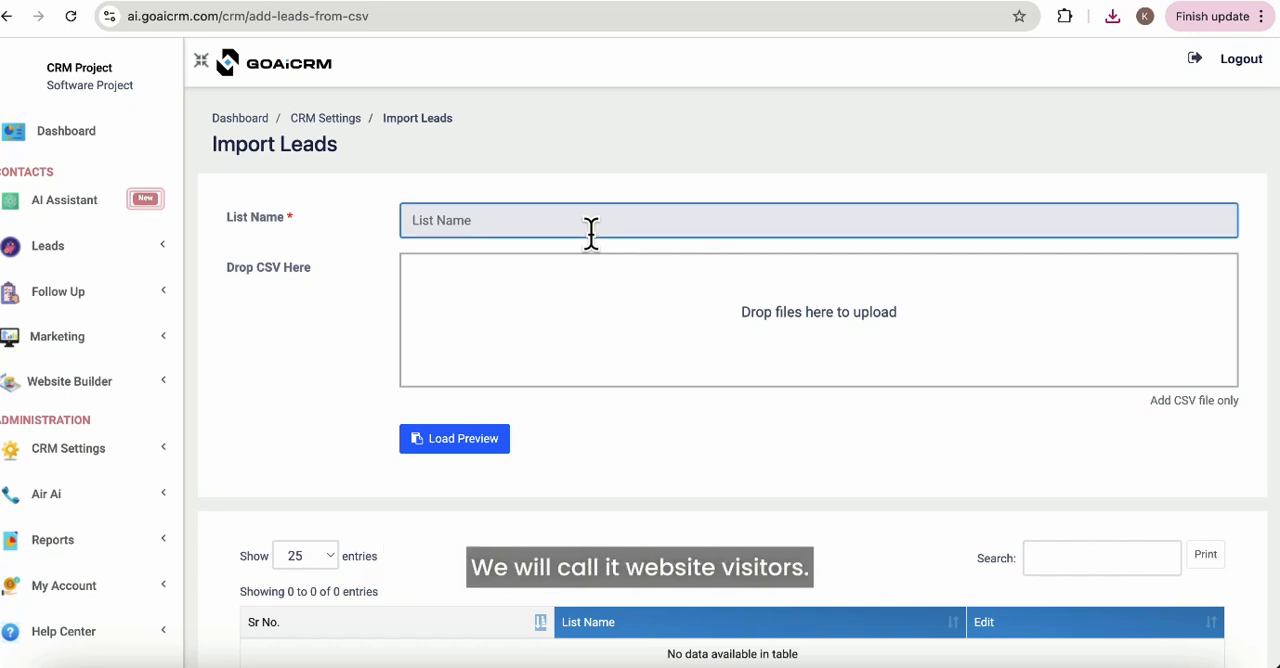
type("Website Visitors")
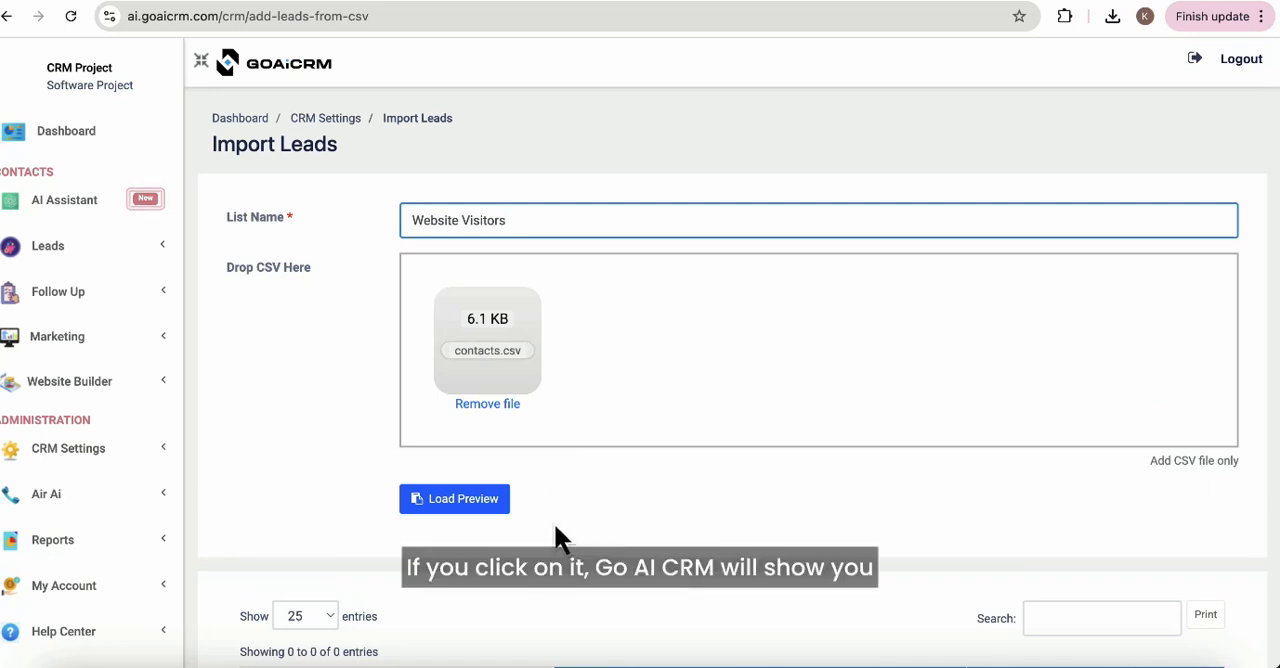
scroll(554, 522, "down", 1)
left_click(466, 420)
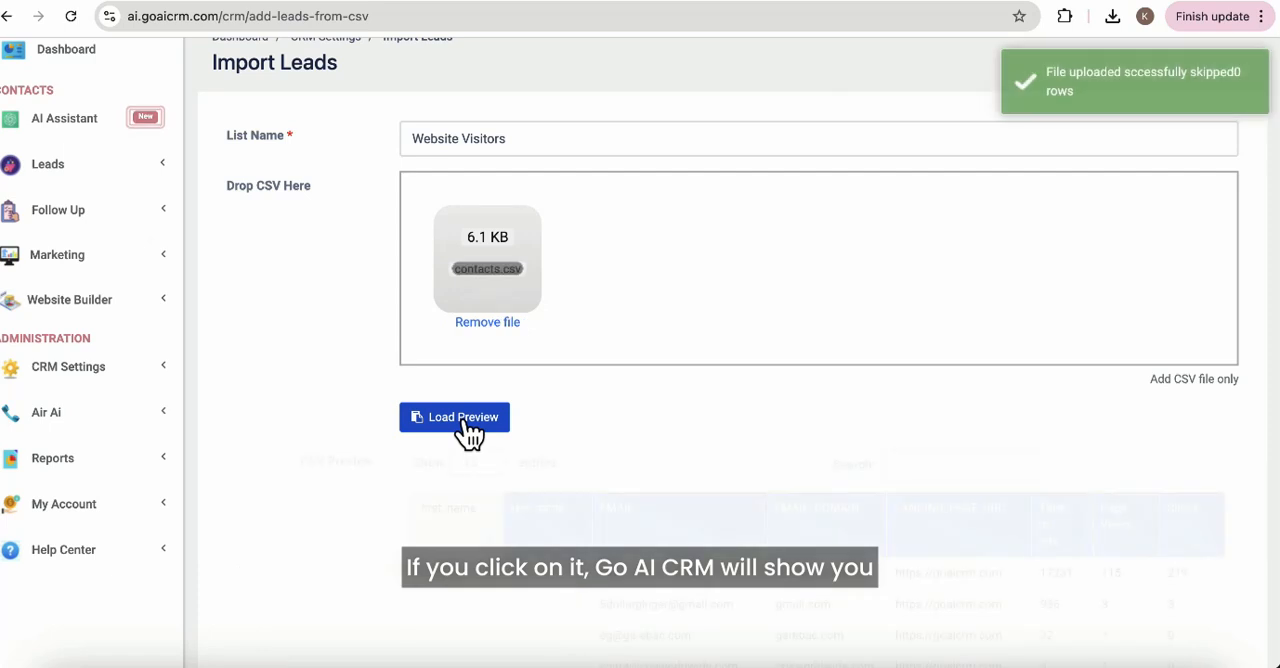
scroll(757, 640, "down", 6)
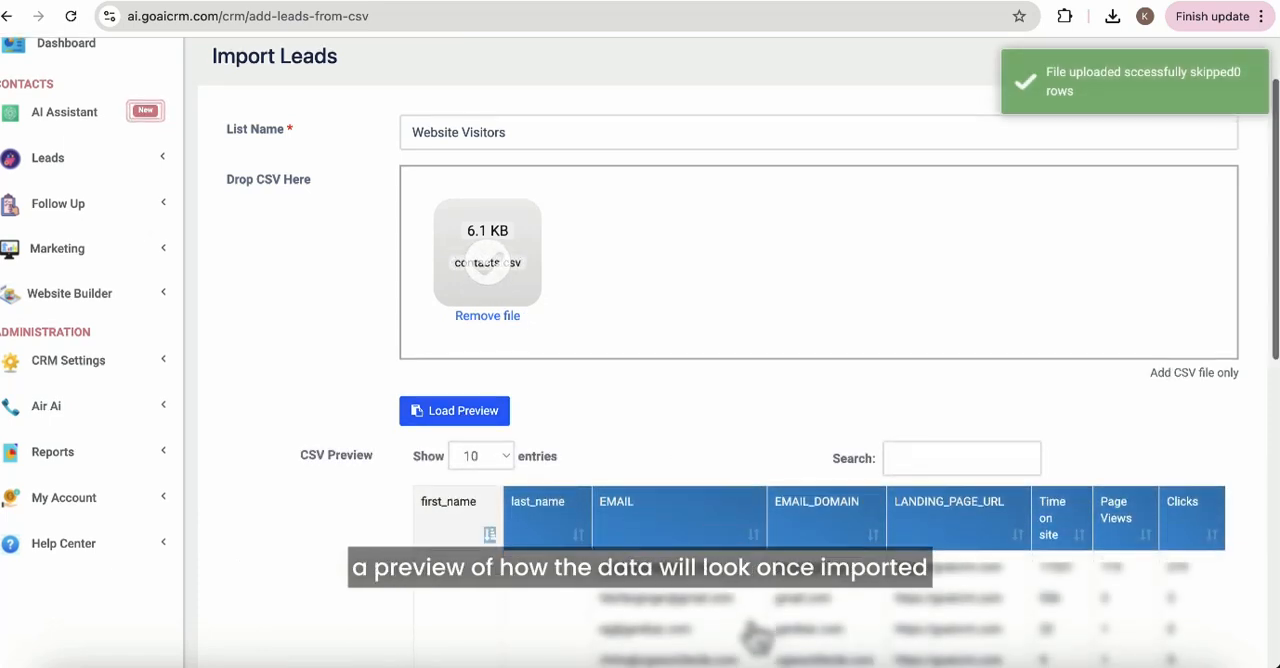
scroll(757, 640, "down", 1)
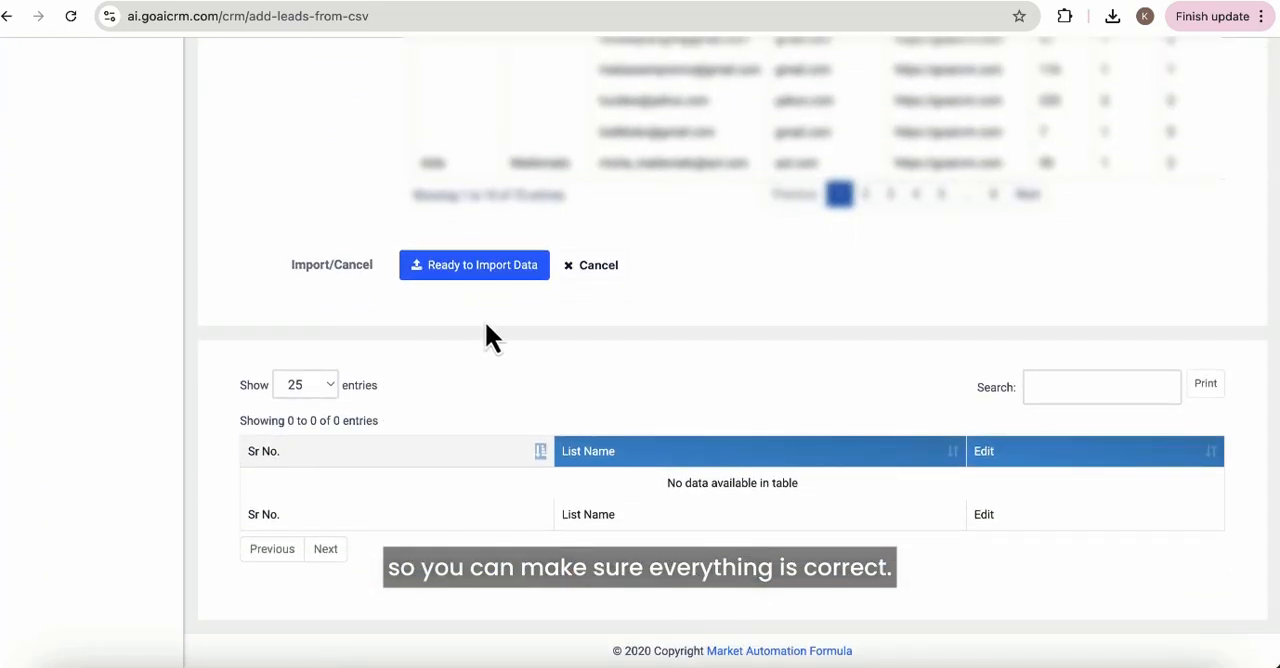
Proceed to the column assignment and map First Name to first_name, Email to EMAIL and Last Name to last_name.
left_click(487, 270)
left_click(612, 178)
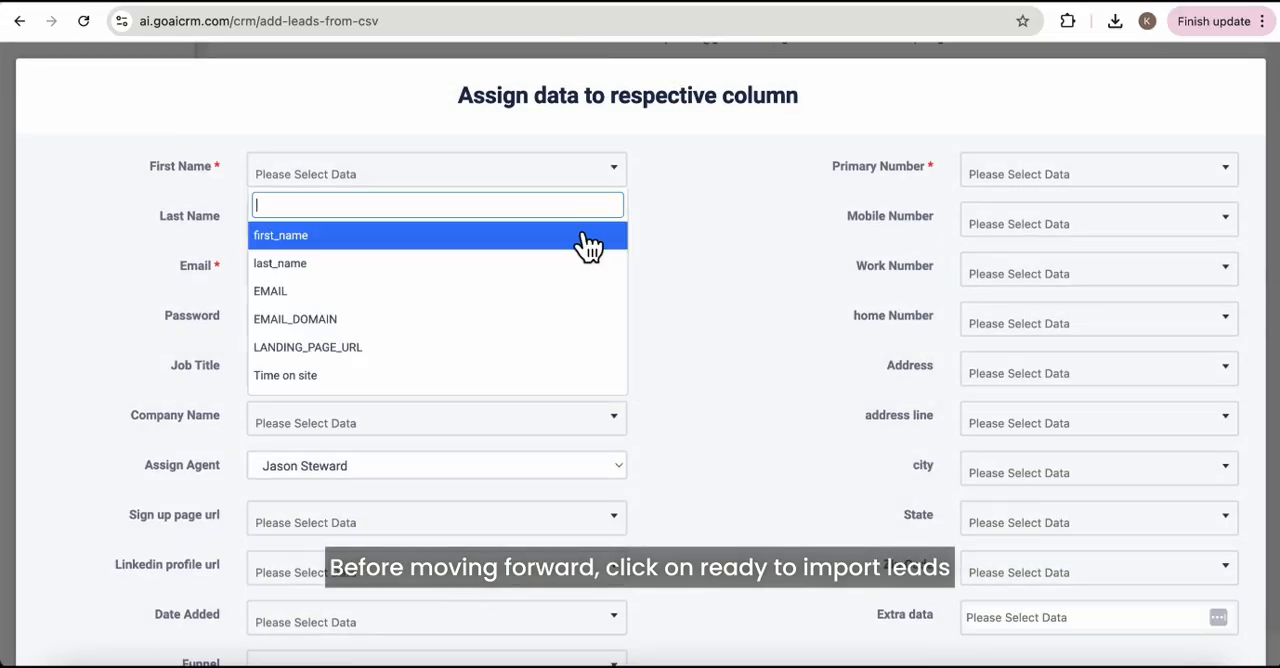
left_click(586, 236)
left_click(612, 270)
left_click(594, 389)
left_click(610, 218)
left_click(580, 311)
Map Primary Number to EMAIL and submit the column assignment.
left_click(1156, 178)
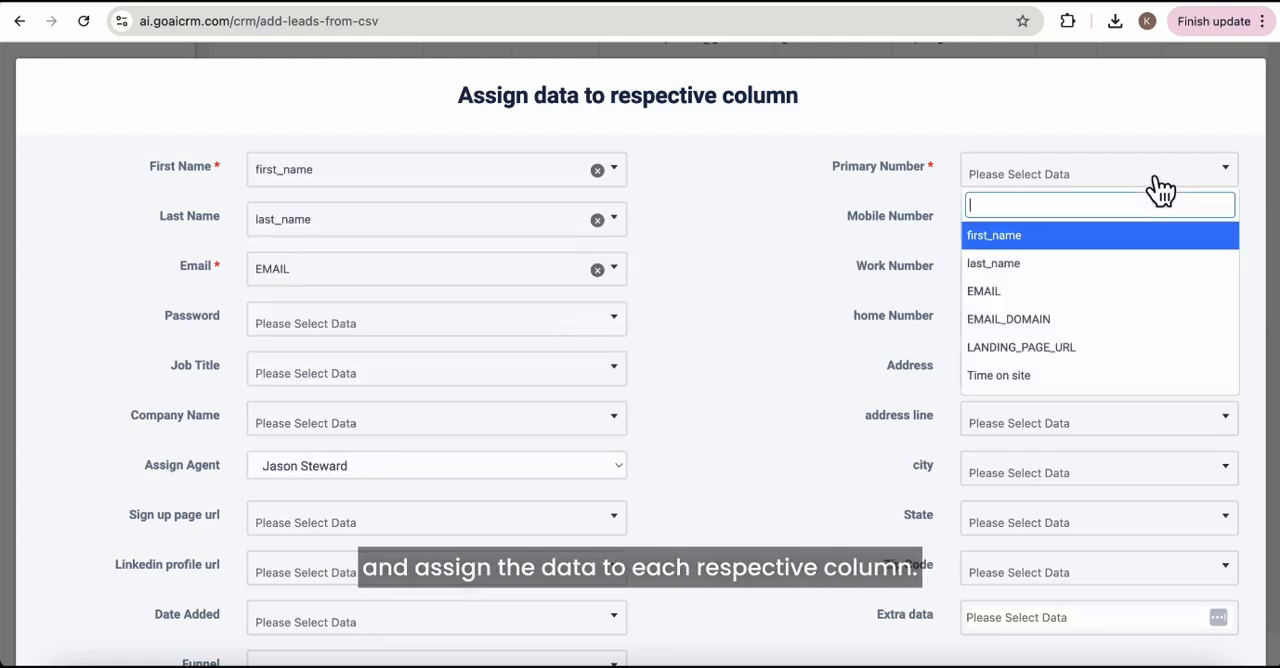
left_click(983, 291)
scroll(743, 509, "down", 3)
left_click(1196, 624)
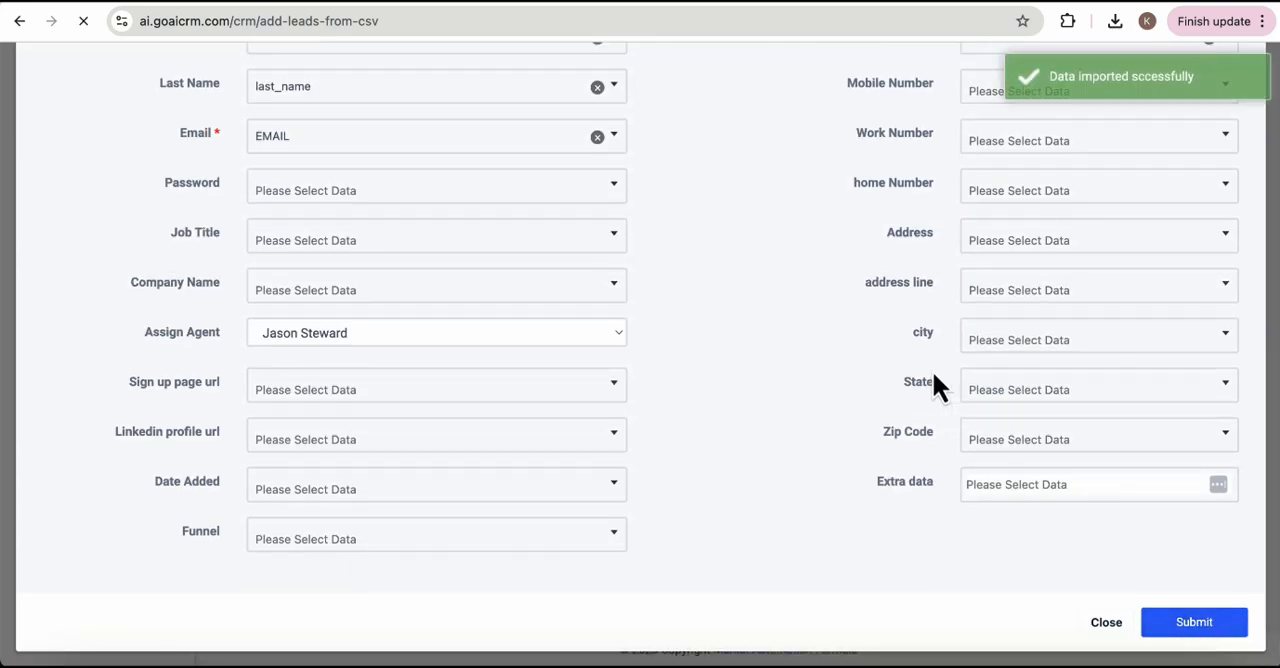
Set the canned response or welcome email for the imported leads to Skip.
scroll(789, 228, "down", 5)
scroll(726, 371, "down", 3)
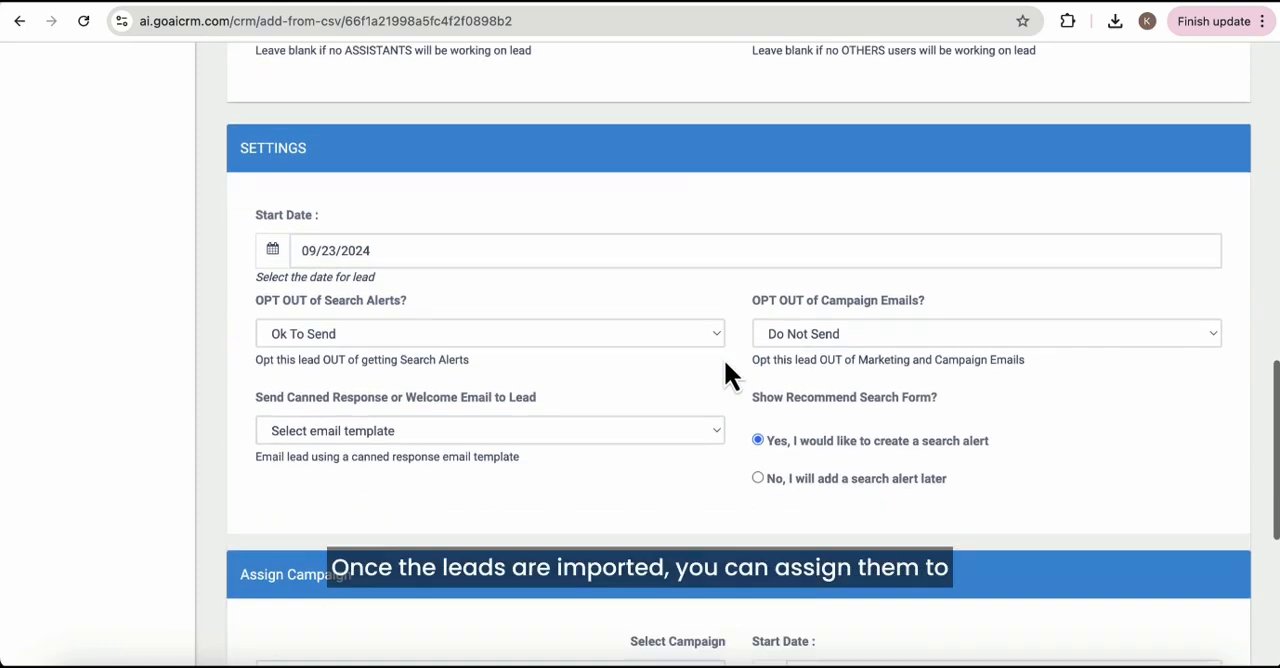
scroll(726, 366, "down", 3)
left_click(700, 303)
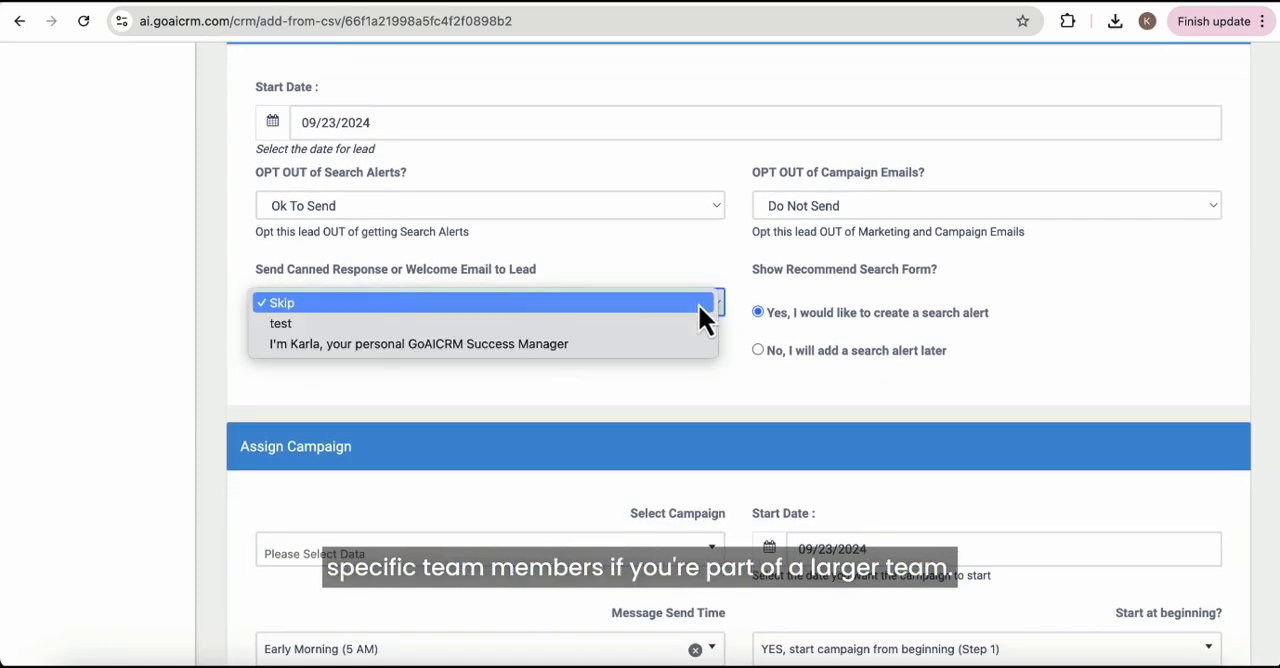
left_click(698, 303)
Assign the Mobile monkey Leads campaign to the imported leads.
scroll(959, 462, "down", 6)
left_click(700, 275)
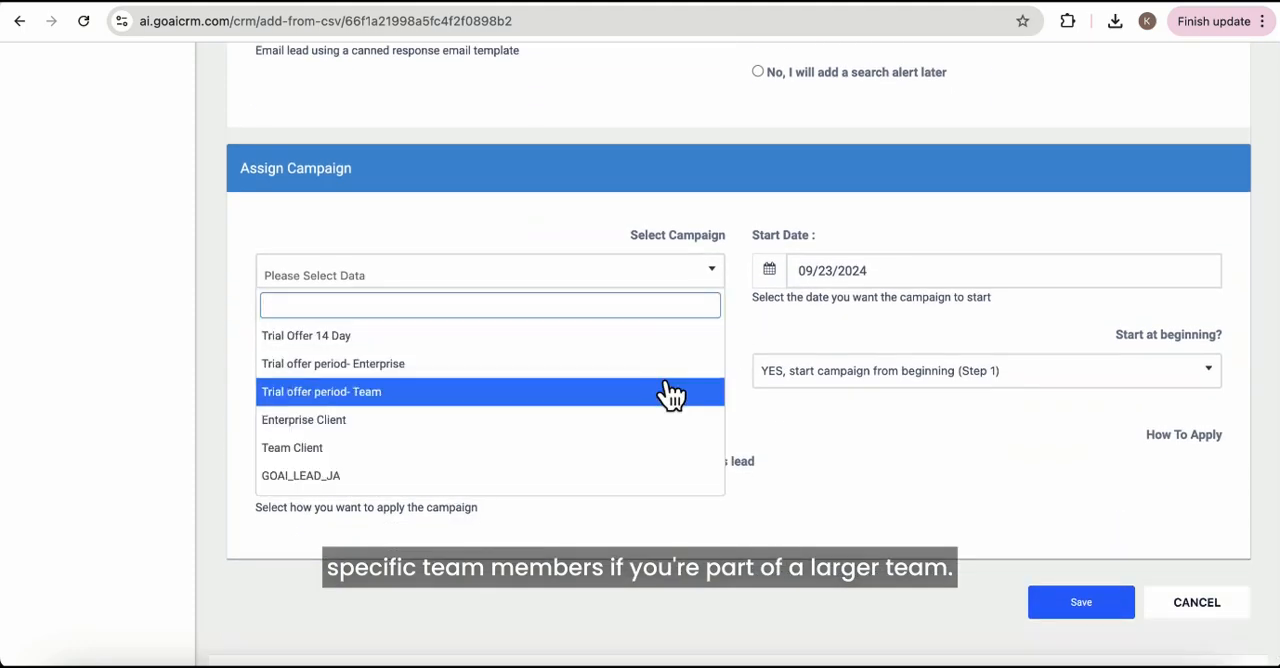
scroll(670, 395, "down", 1)
left_click(600, 480)
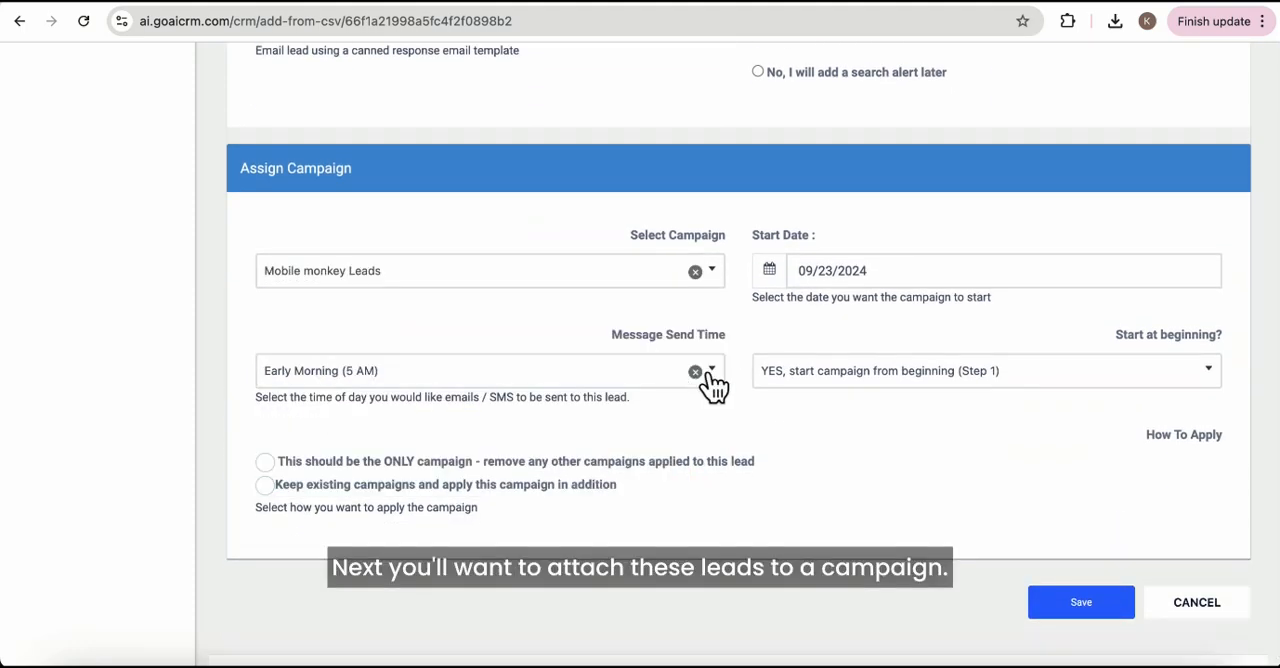
Set the campaign's message send time to Noon, make it the only campaign applied to the leads, and save the import.
left_click(714, 385)
left_click(629, 490)
scroll(849, 474, "down", 1)
left_click(265, 440)
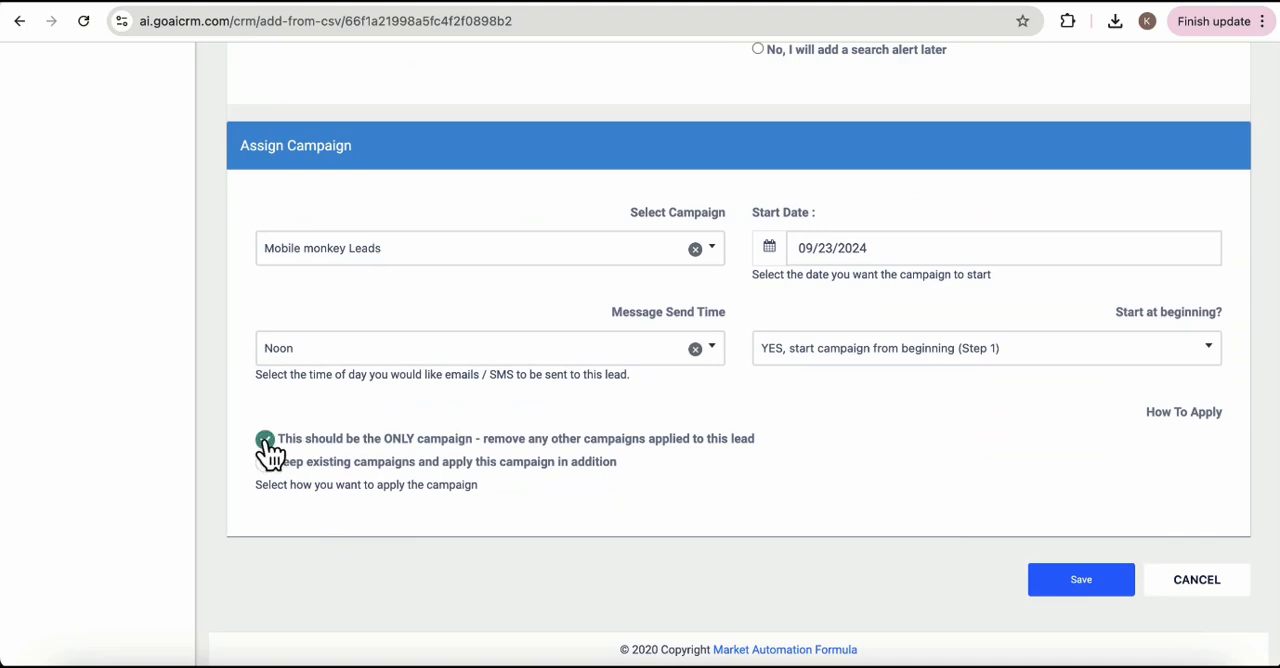
left_click(1065, 588)
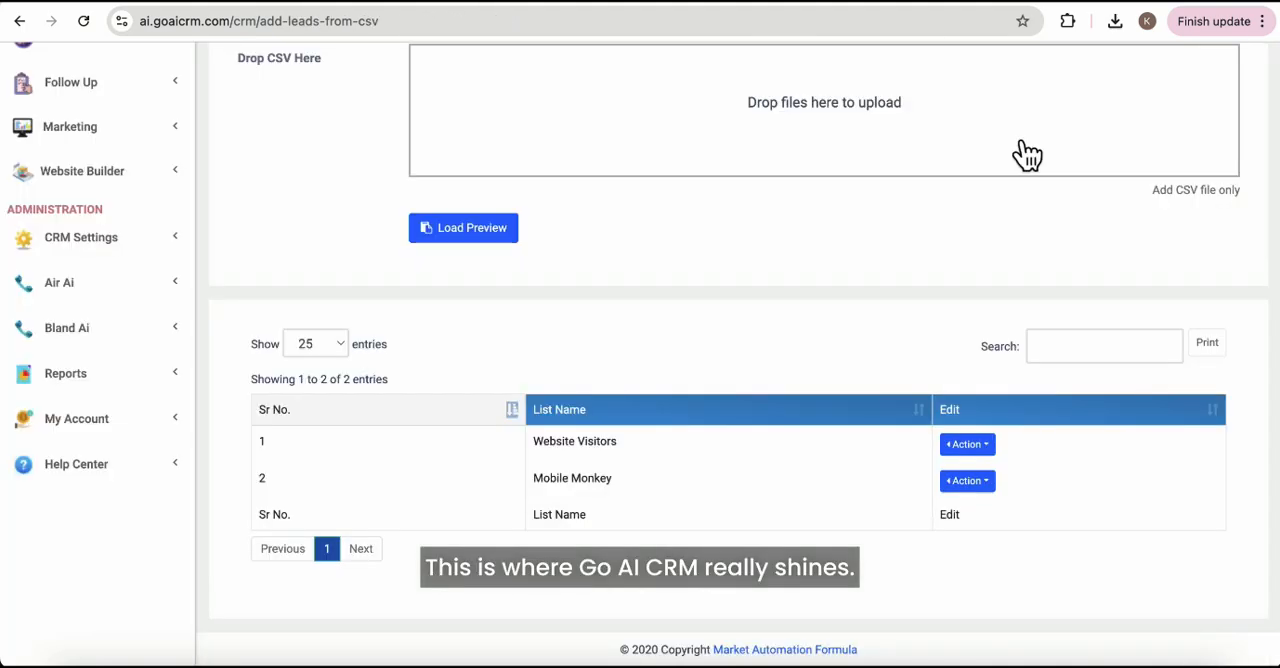
Open the Lead Summary and review the first page of imported leads, including each lead's status and running campaign.
scroll(1025, 148, "up", 3)
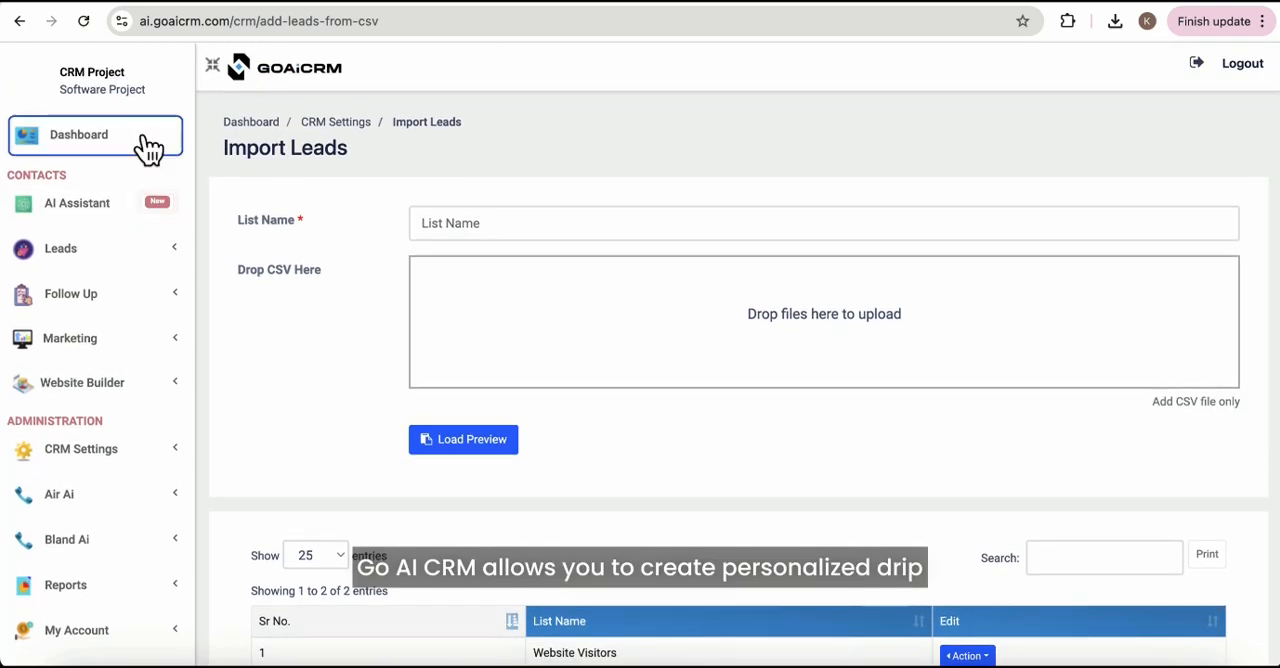
left_click(66, 252)
left_click(71, 293)
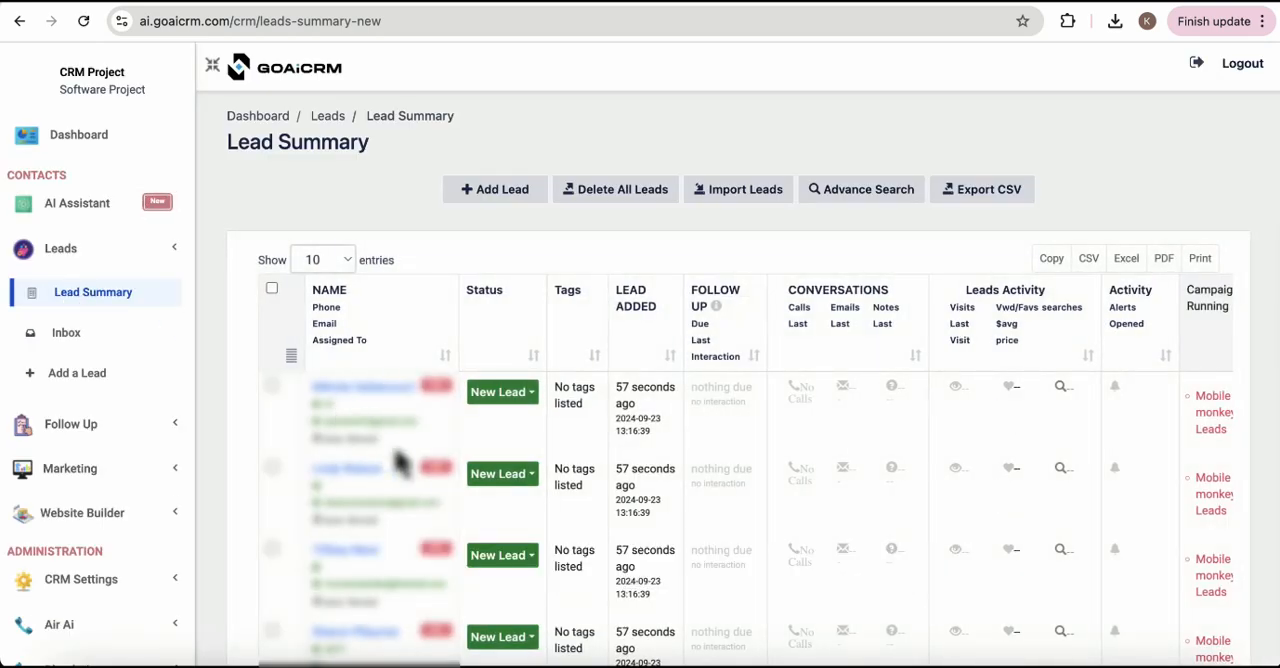
scroll(400, 462, "down", 3)
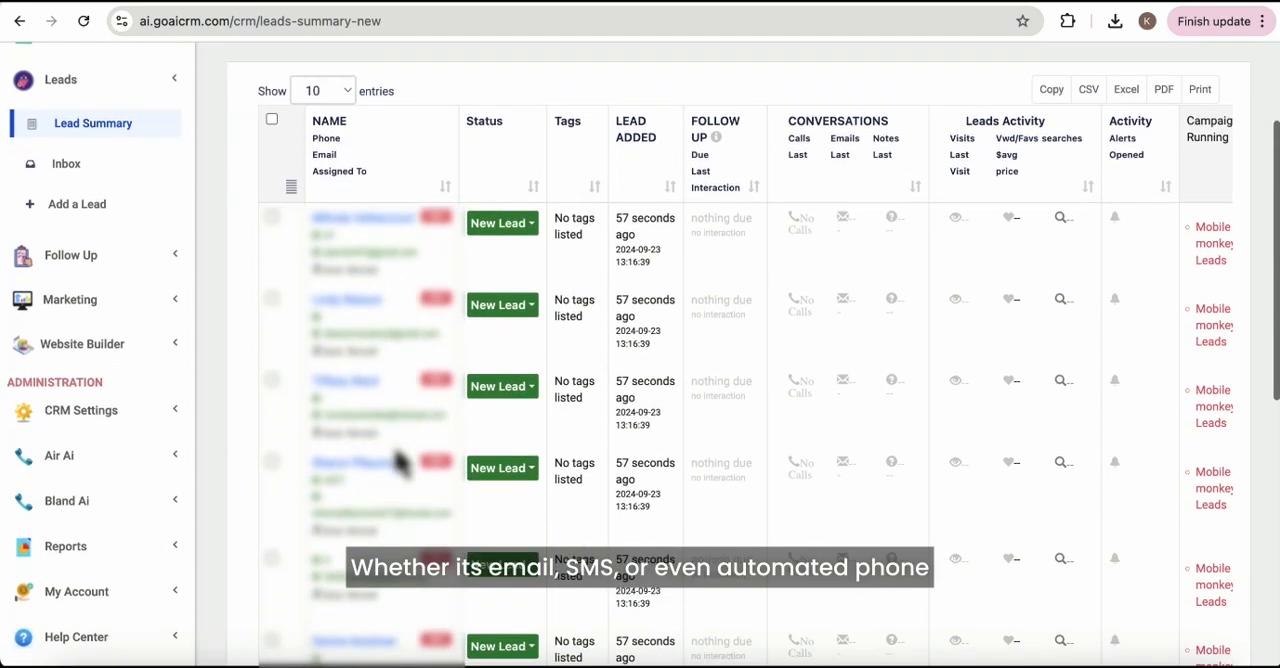
scroll(398, 462, "down", 1)
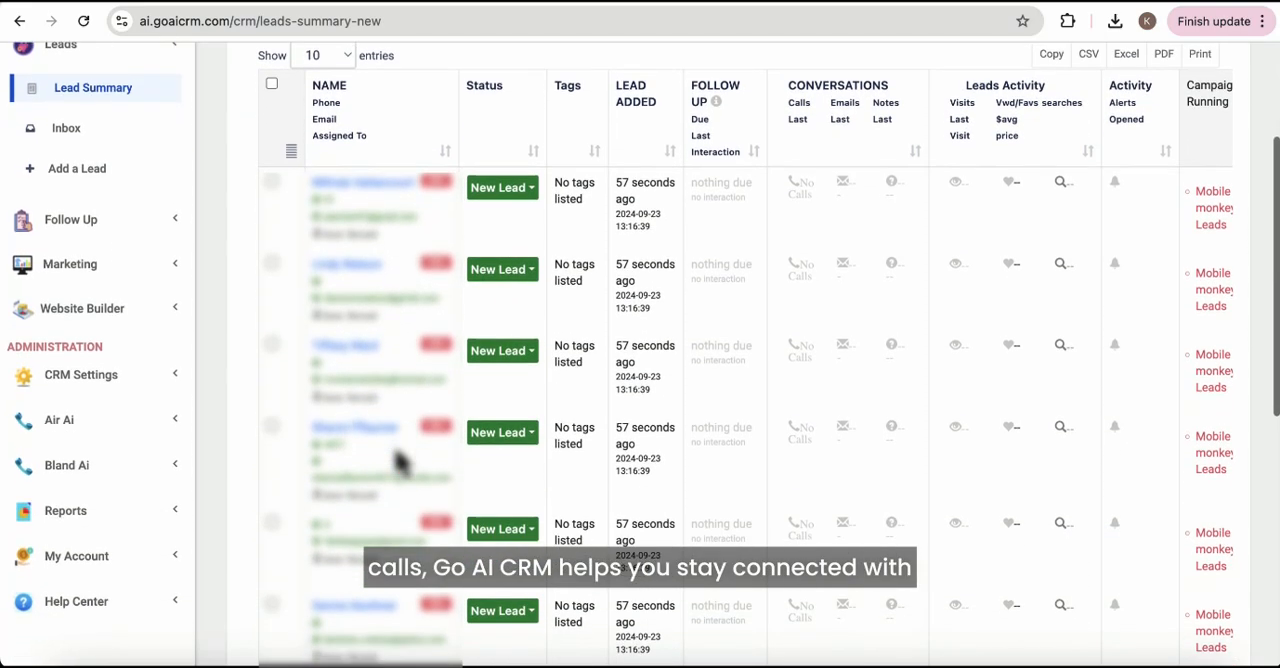
scroll(400, 470, "down", 5)
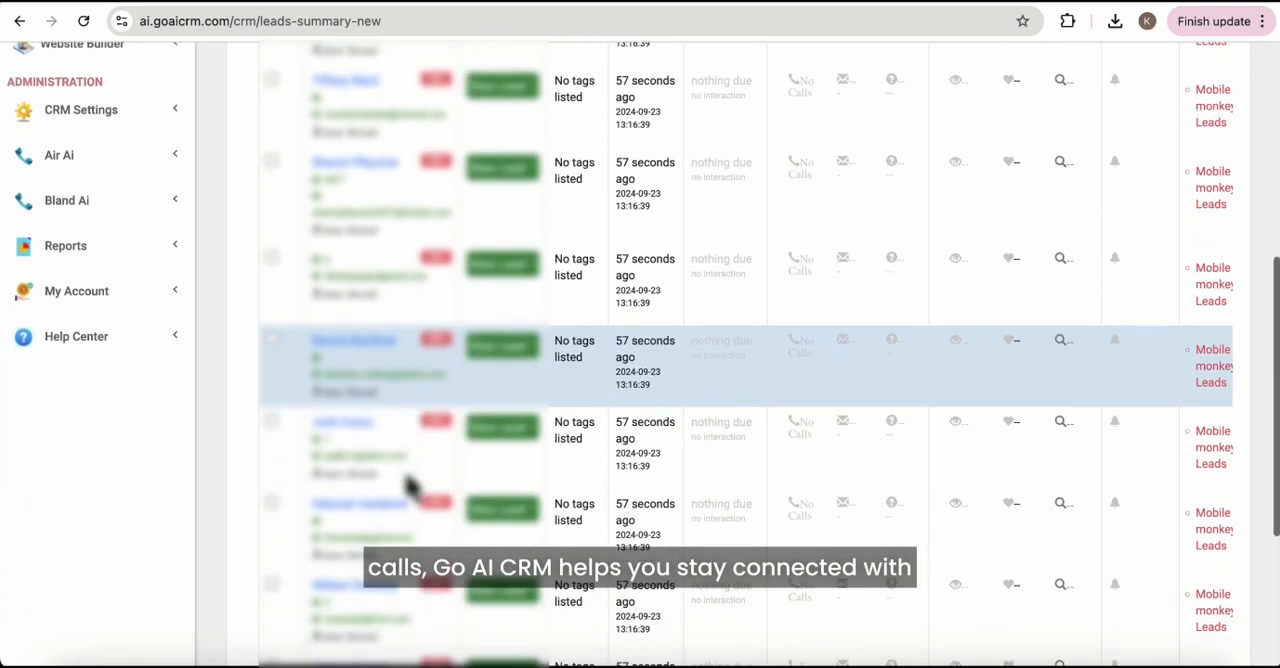
scroll(410, 485, "down", 3)
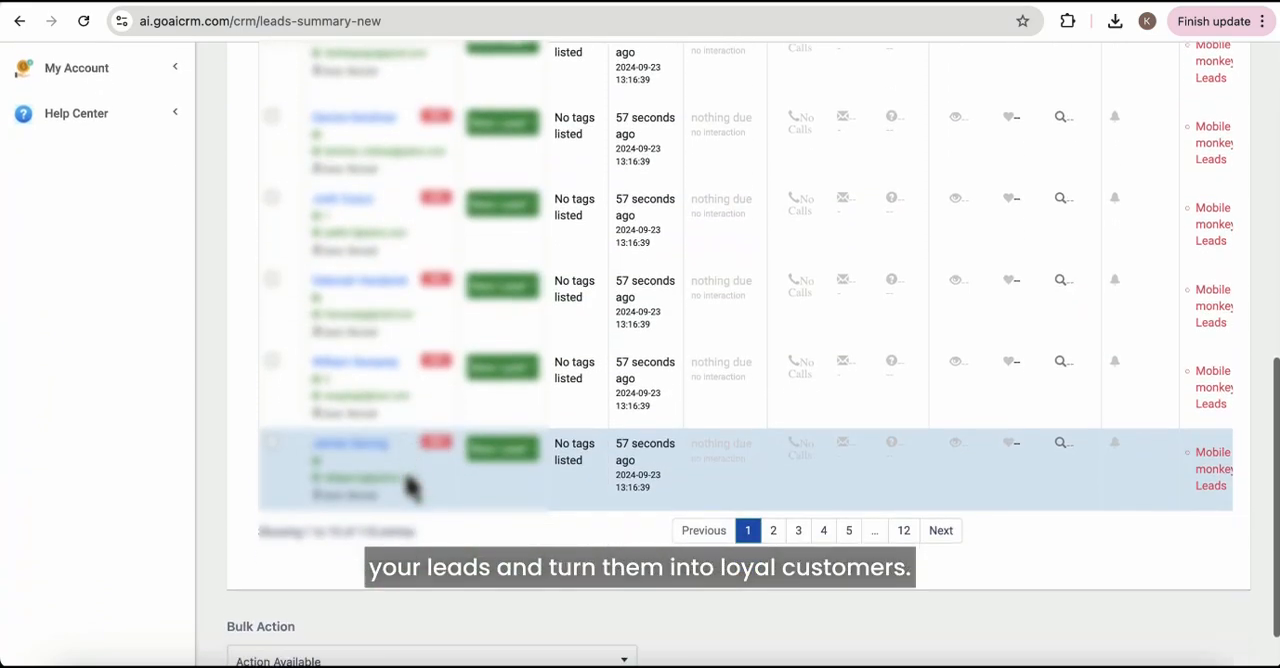
scroll(410, 485, "down", 1)
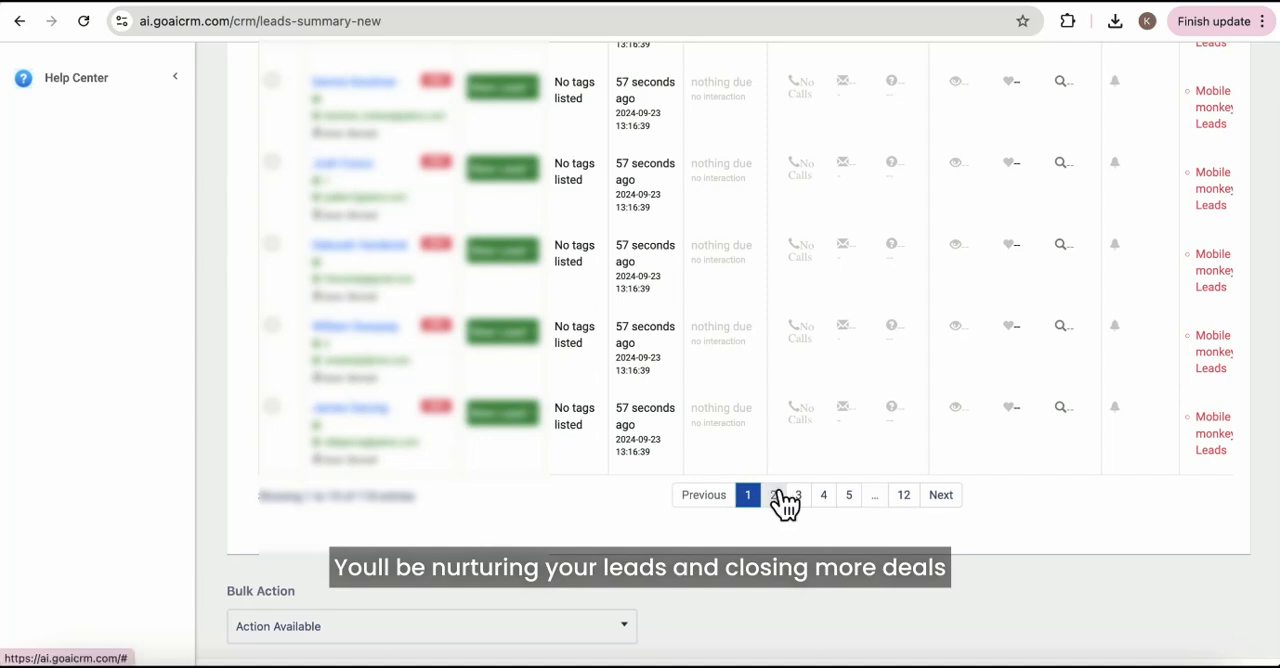
Go to page 2 of the lead list and check its leads' status and running campaign.
left_click(778, 493)
scroll(731, 297, "down", 5)
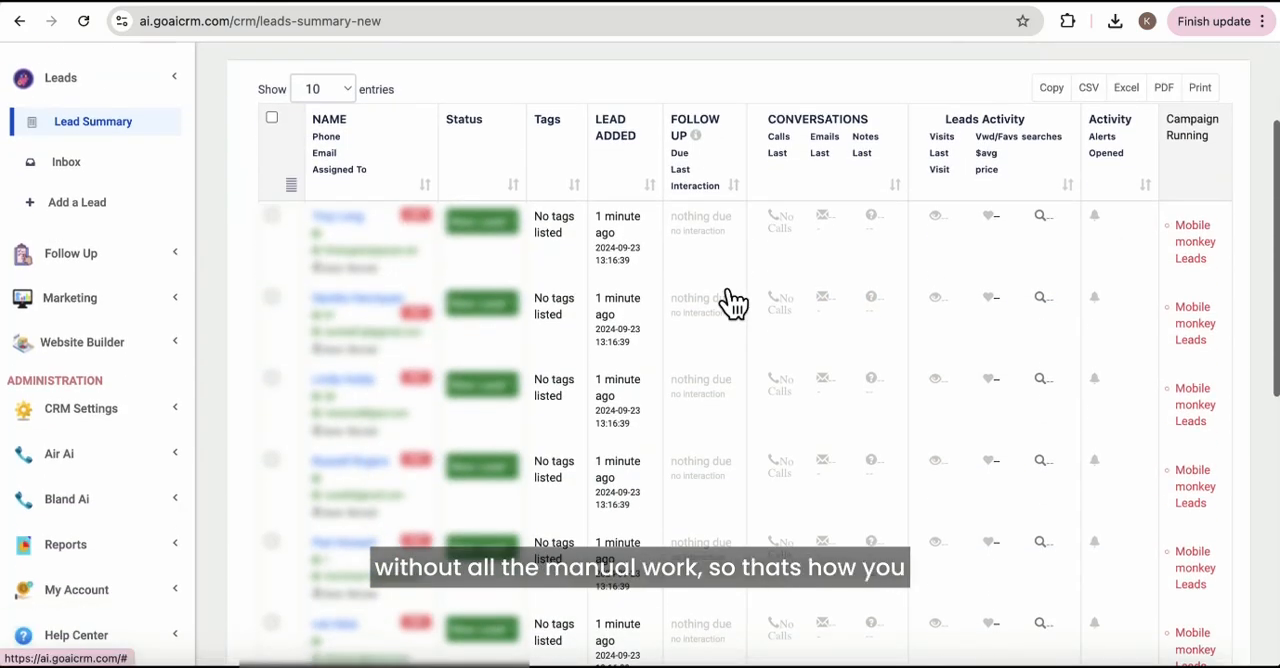
scroll(731, 297, "down", 4)
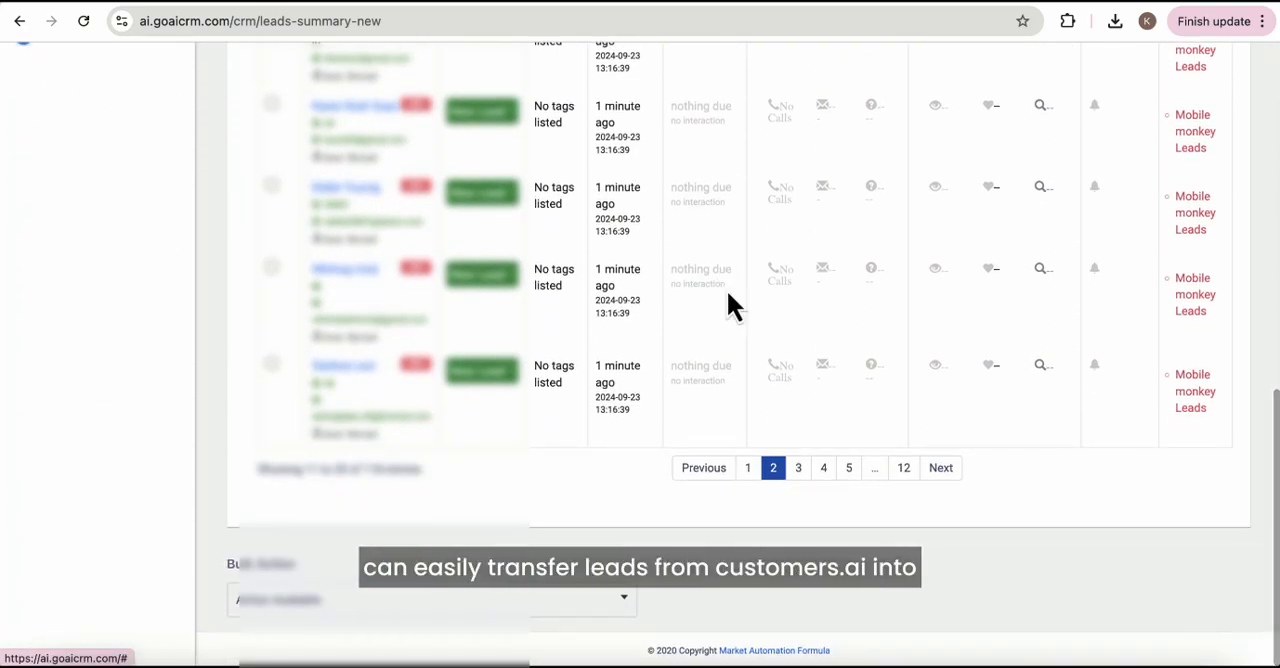
scroll(760, 307, "up", 9)
scroll(760, 307, "down", 1)
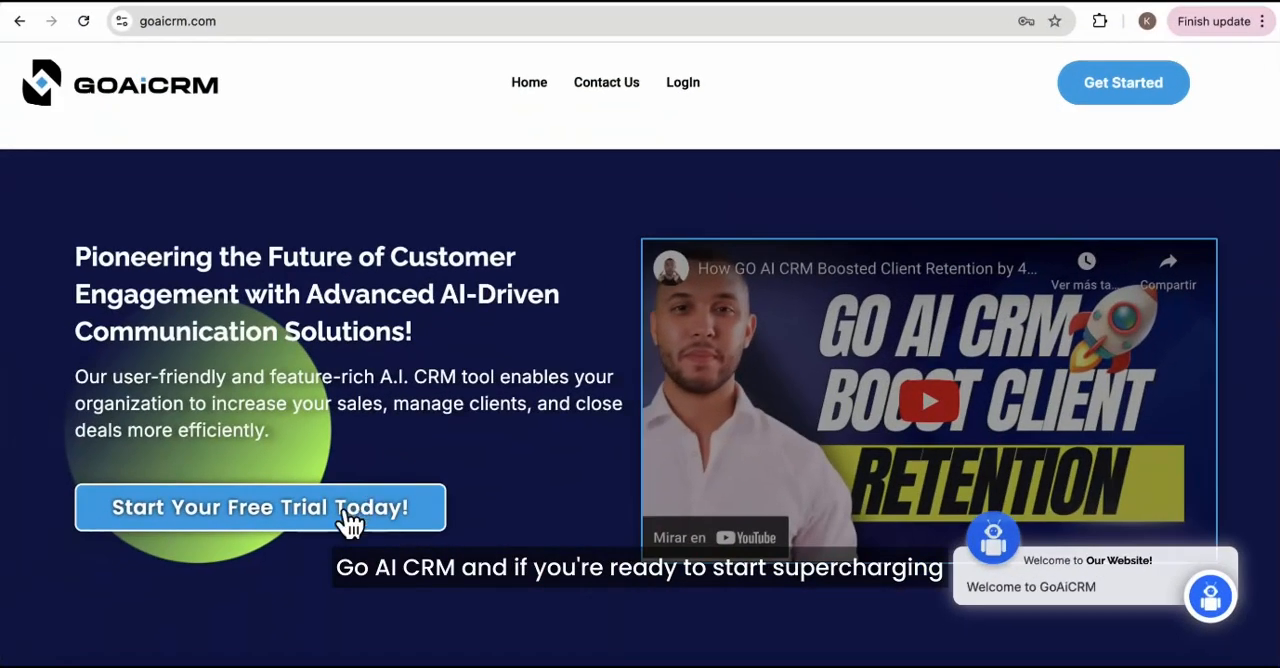
Open and dismiss the 14-day free trial form on goaicrm.com, and look through the home page's feature sections.
left_click(348, 522)
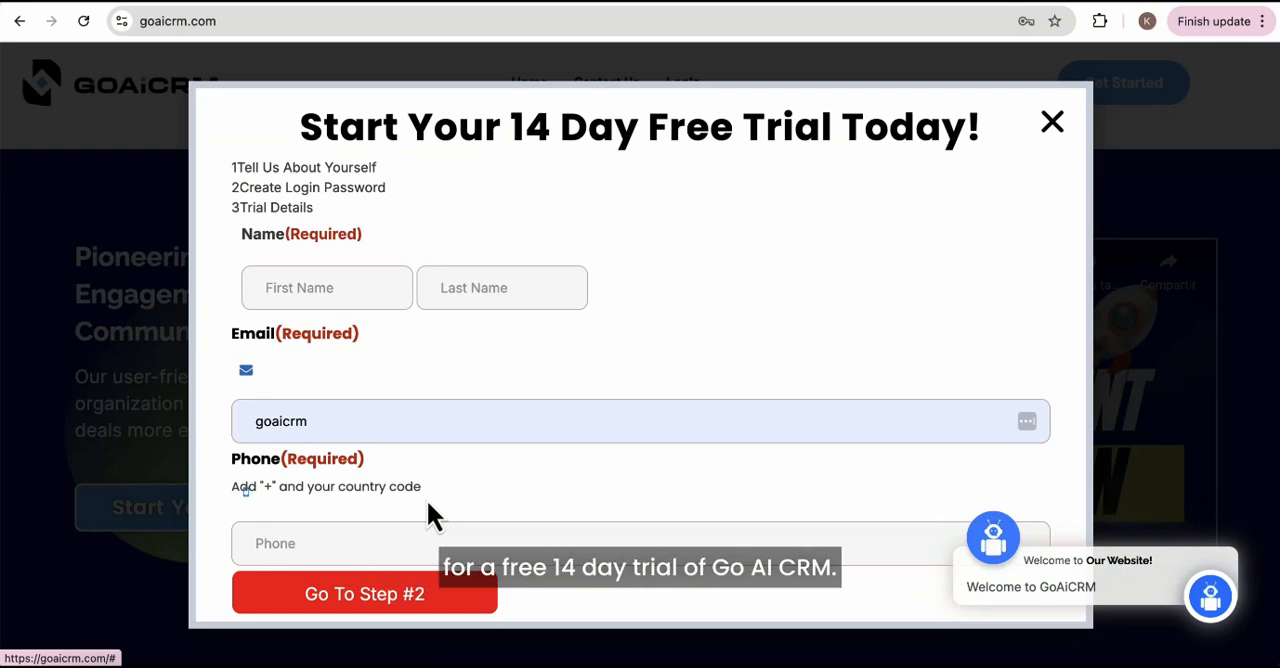
key("Escape")
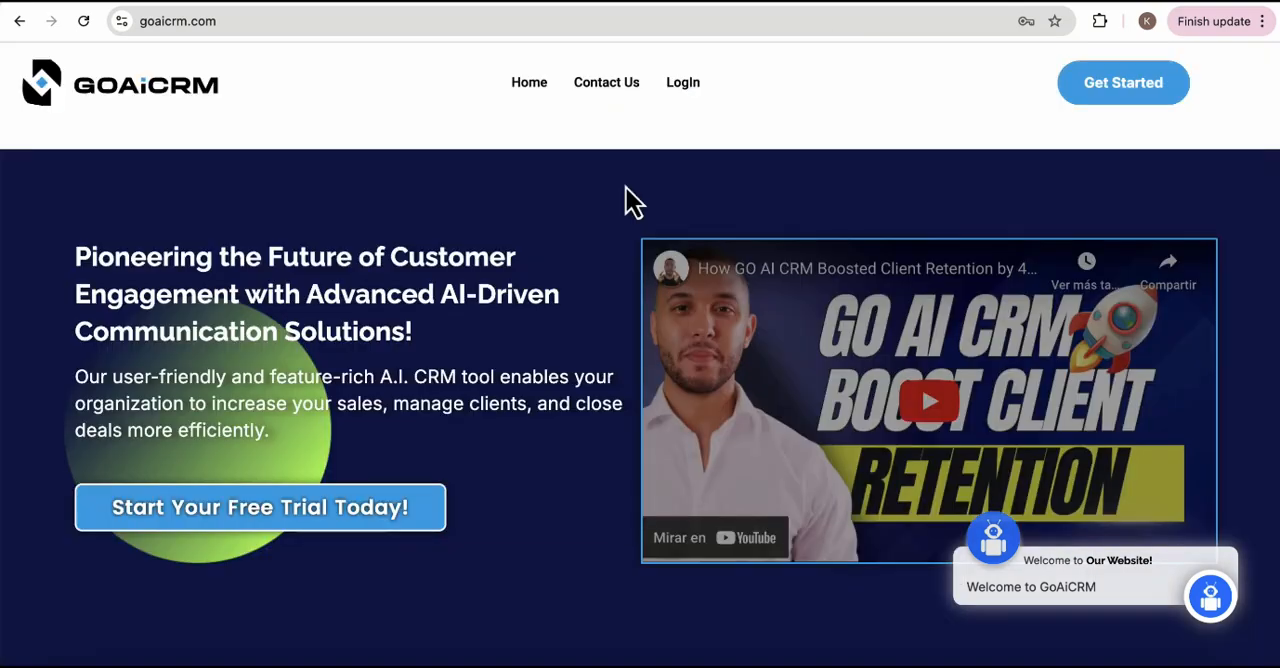
scroll(626, 200, "down", 3)
scroll(626, 200, "down", 15)
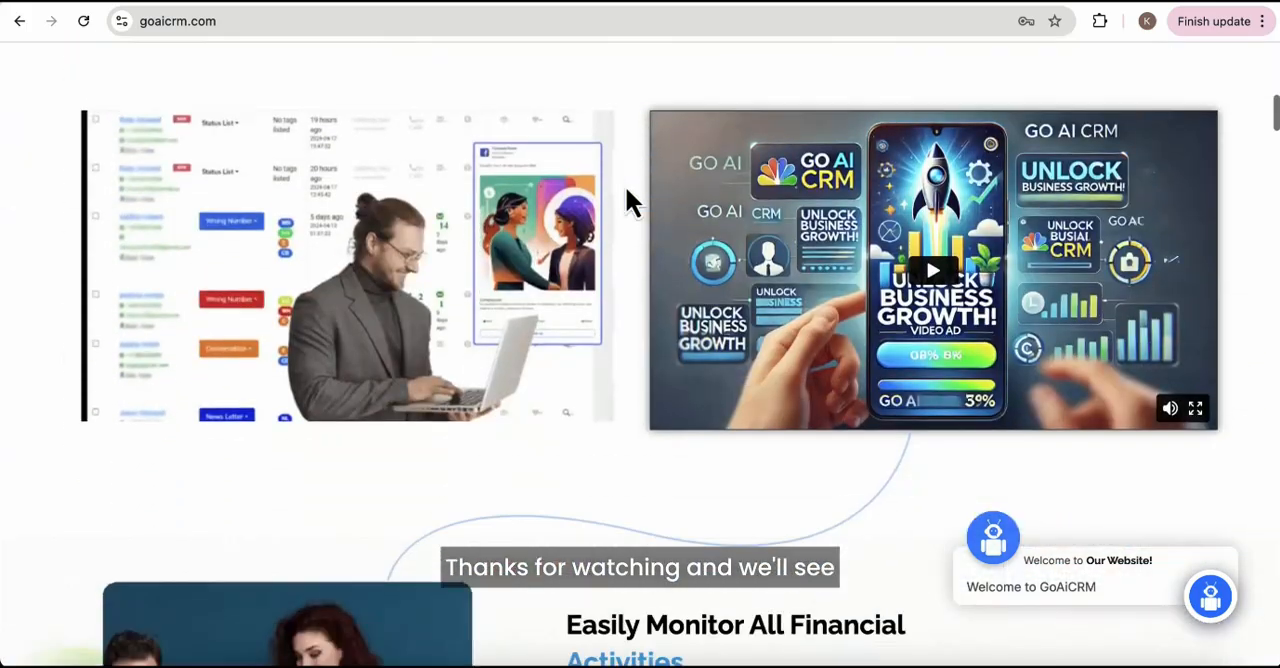
scroll(627, 200, "down", 14)
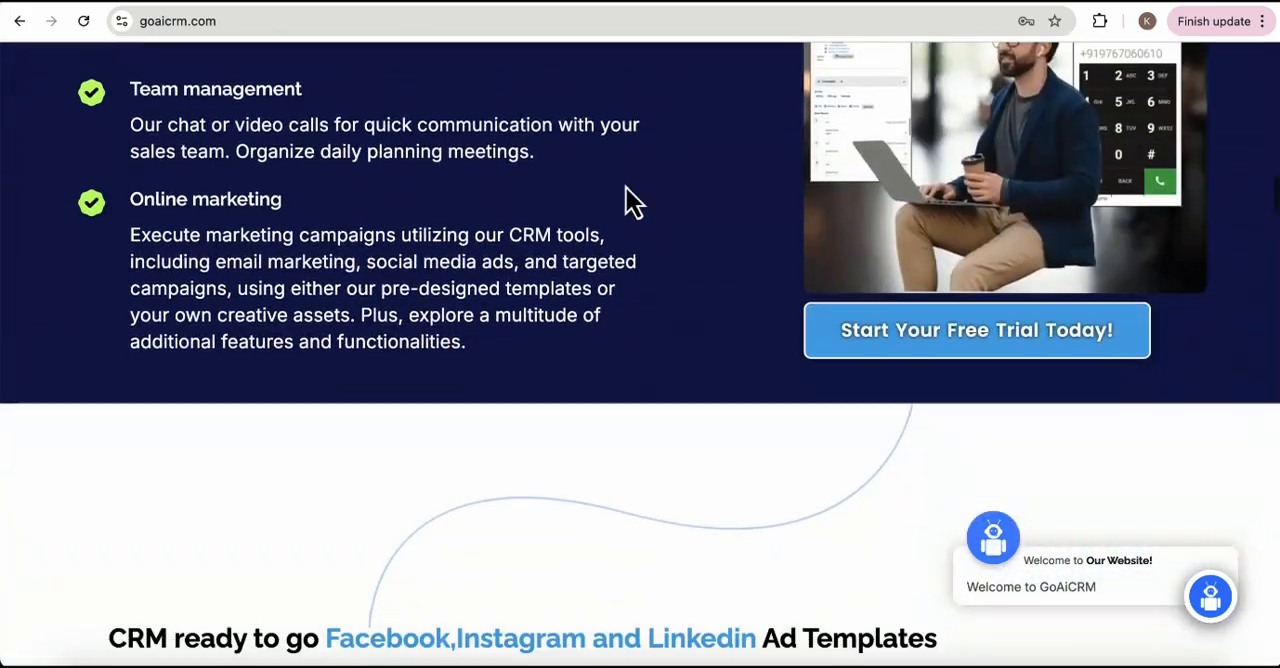
scroll(627, 200, "down", 15)
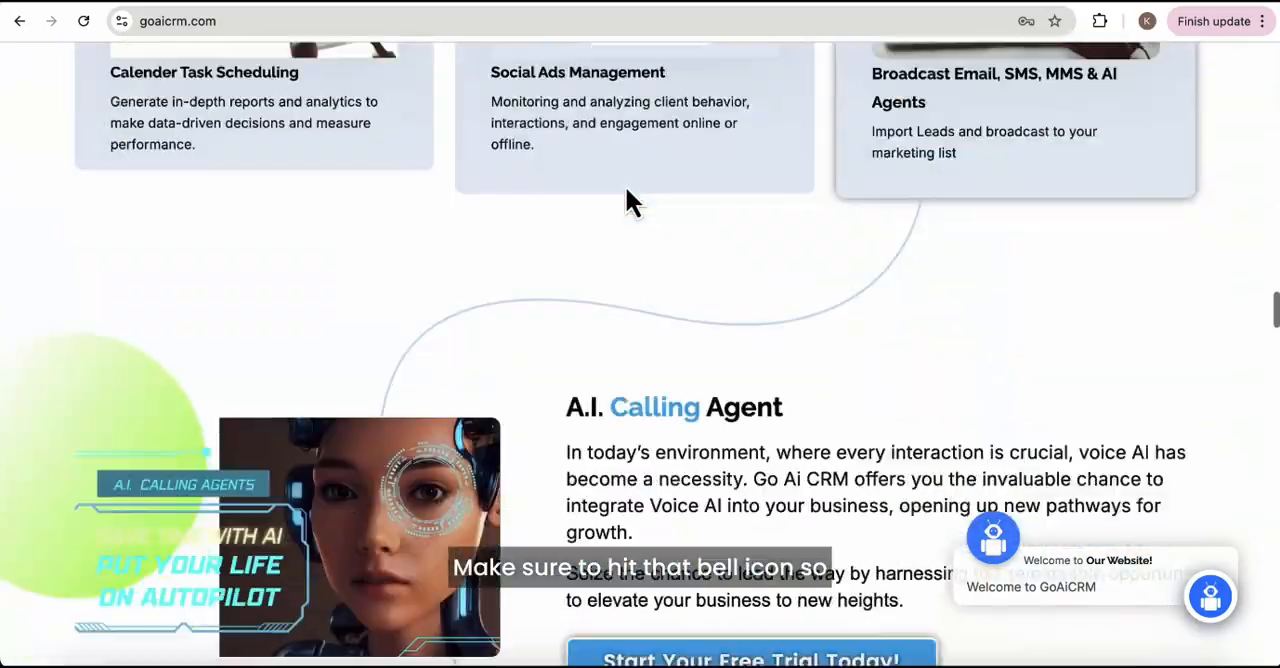